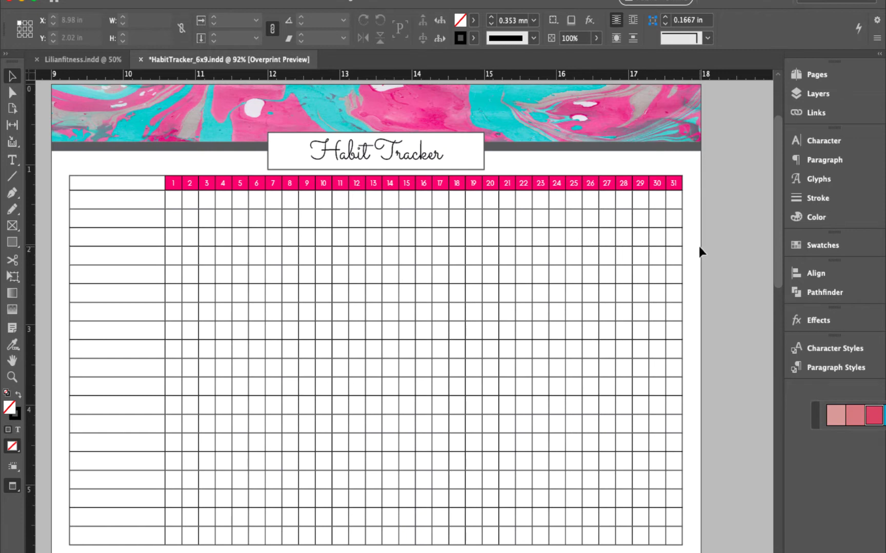
# - Go to the blank page and turn off its preview display so that the margin guides are shown
pyautogui.click(671, 267)
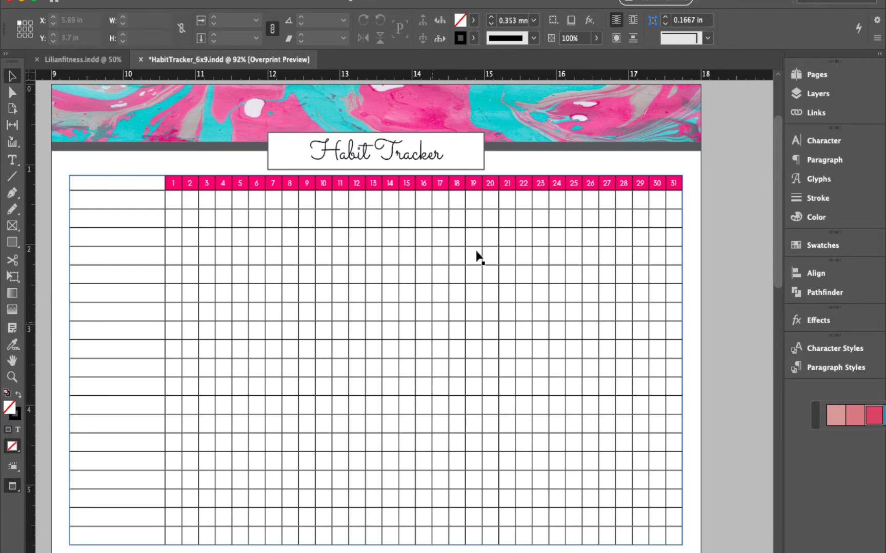
pyautogui.hscroll(-15, 363, 303)
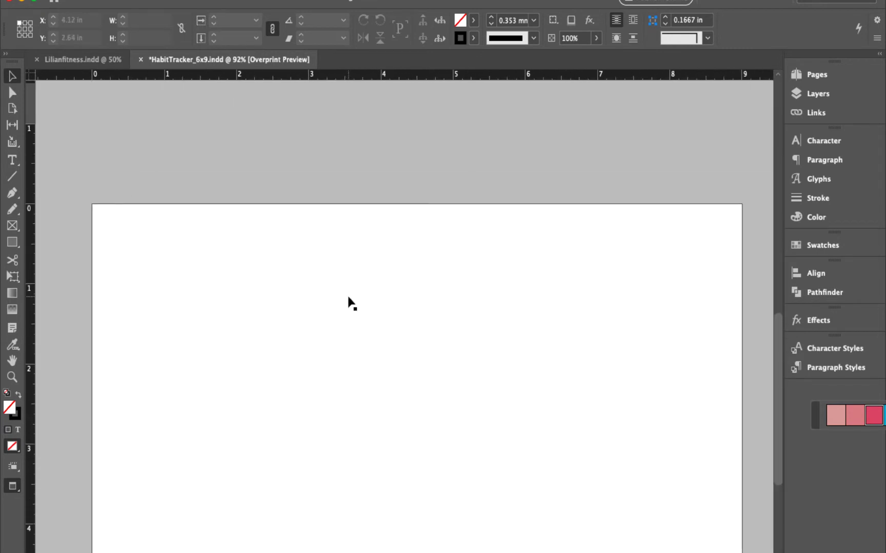
pyautogui.scroll(2, 349, 302)
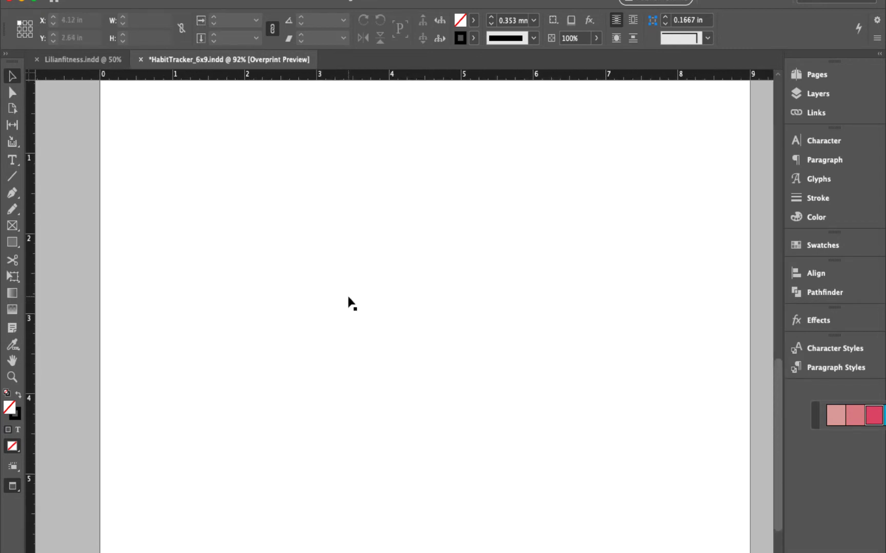
pyautogui.press('w')
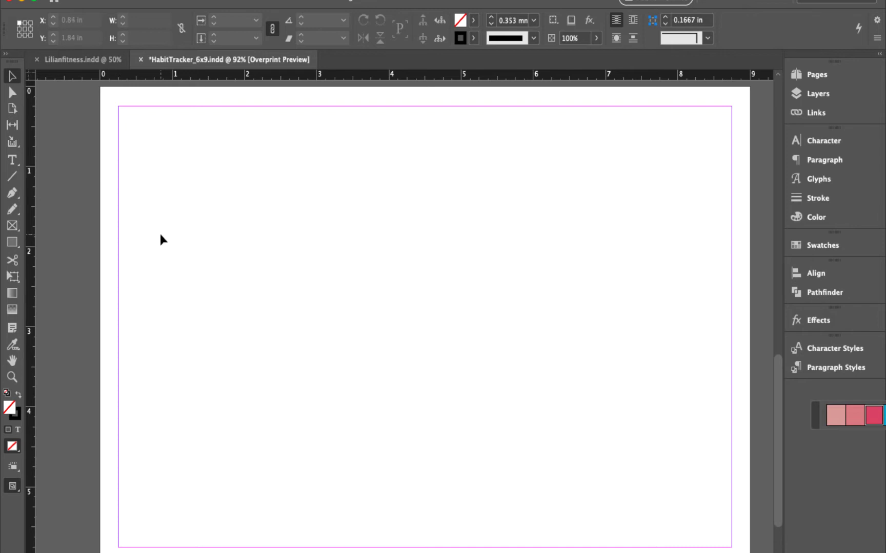
# - Bring the pink and turquoise marbled image from Finder onto the blank page, at about X 1.19 in, Y 0.7 in
pyautogui.moveTo(185, 552)
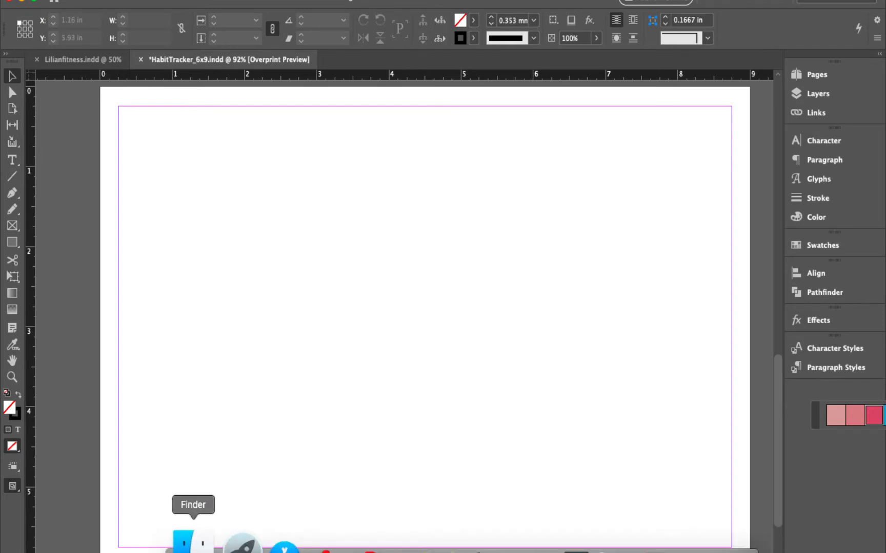
pyautogui.click(188, 532)
pyautogui.moveTo(369, 235); pyautogui.dragTo(644, 267)
pyautogui.click(186, 143)
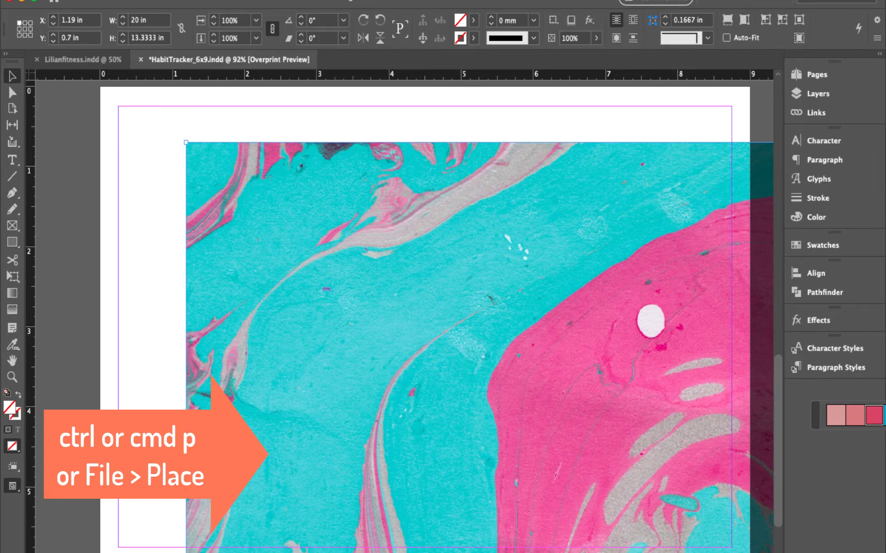
pyautogui.click(92, 1)
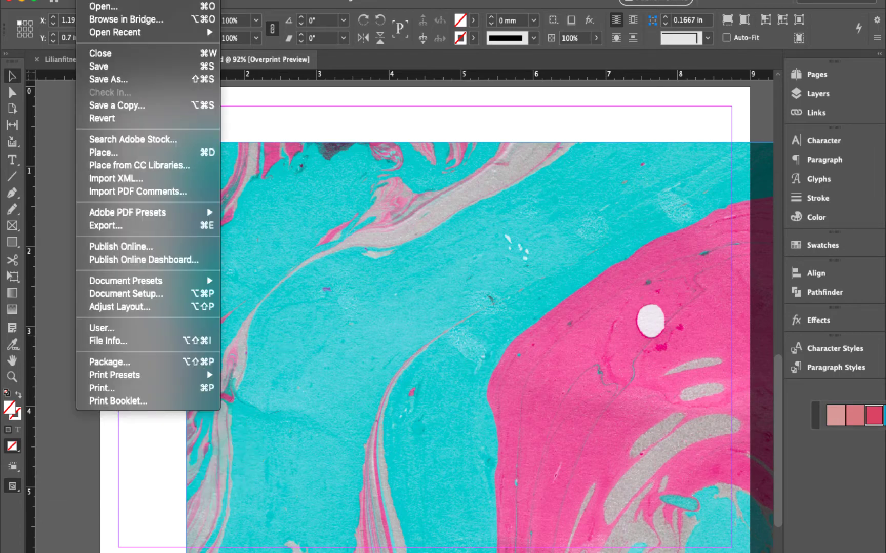
pyautogui.click(149, 153)
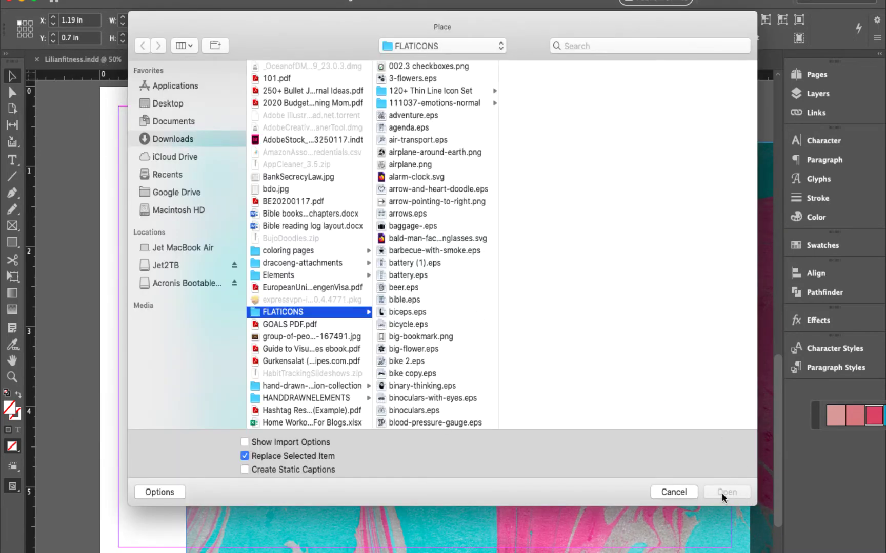
pyautogui.click(673, 493)
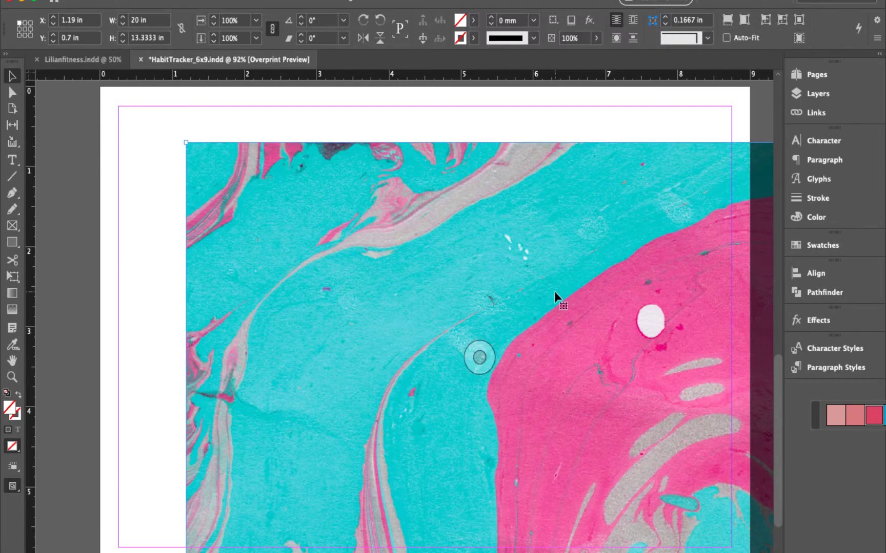
# - Move and resize the marbled image into a 9 in wide banner across the page's top edge
pyautogui.moveTo(497, 291); pyautogui.dragTo(472, 281)
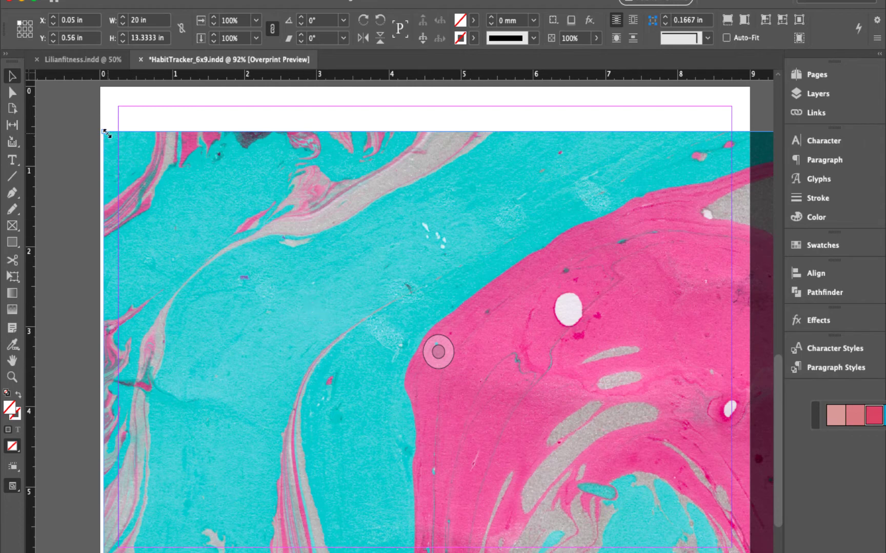
pyautogui.moveTo(102, 132); pyautogui.dragTo(427, 293)
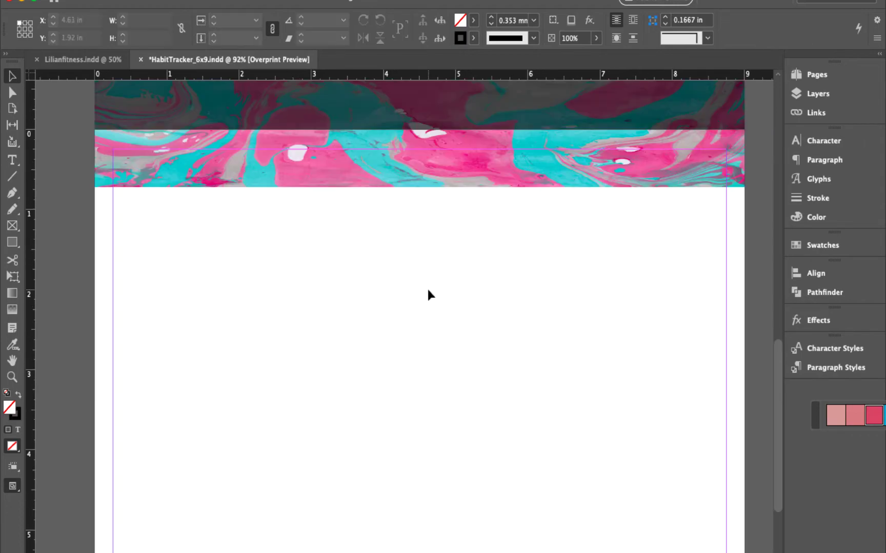
# - Draw a 9 in horizontal line across the page along the banner's lower edge
pyautogui.scroll(-2, 428, 294)
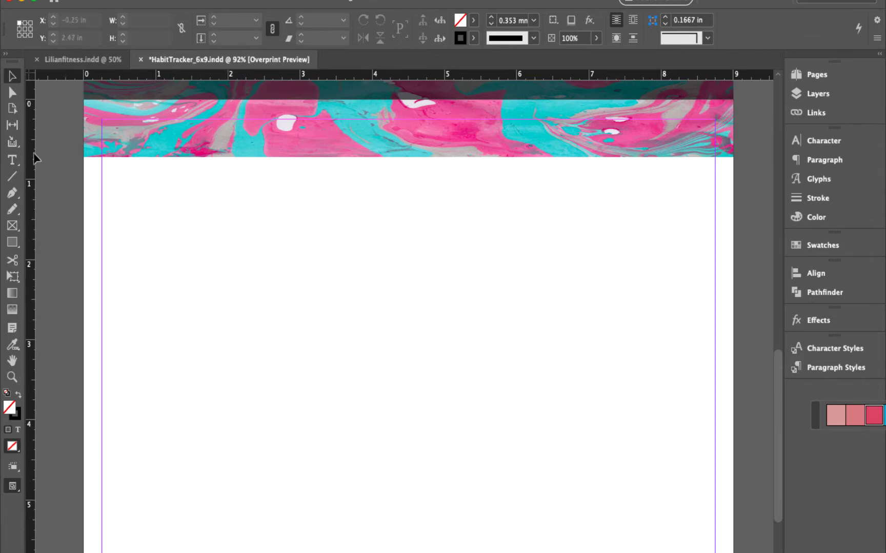
pyautogui.click(19, 174)
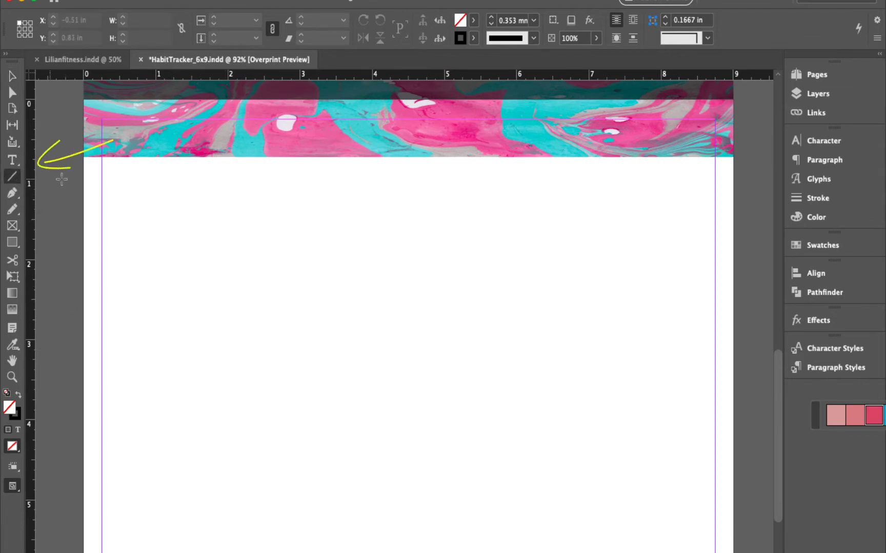
pyautogui.moveTo(85, 155); pyautogui.dragTo(735, 163)
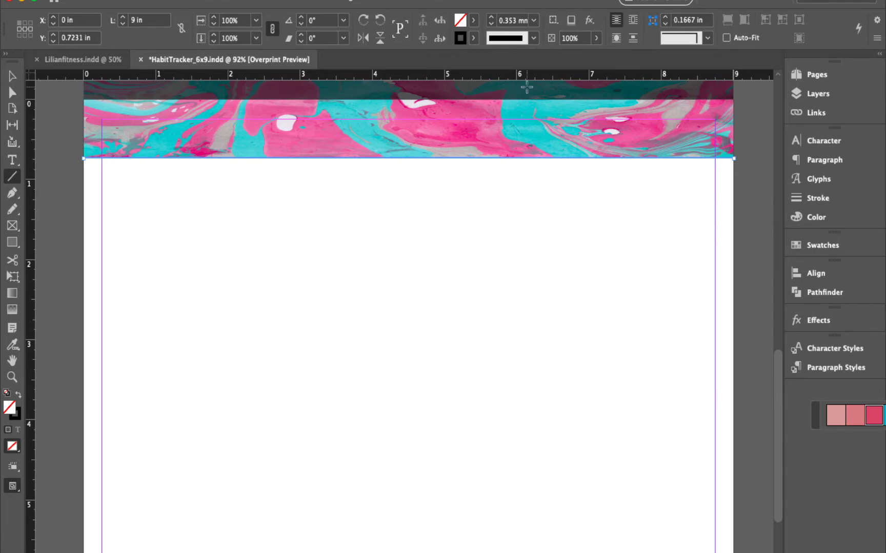
# - Try to set the tint of the line's black stroke to 80%
pyautogui.click(473, 39)
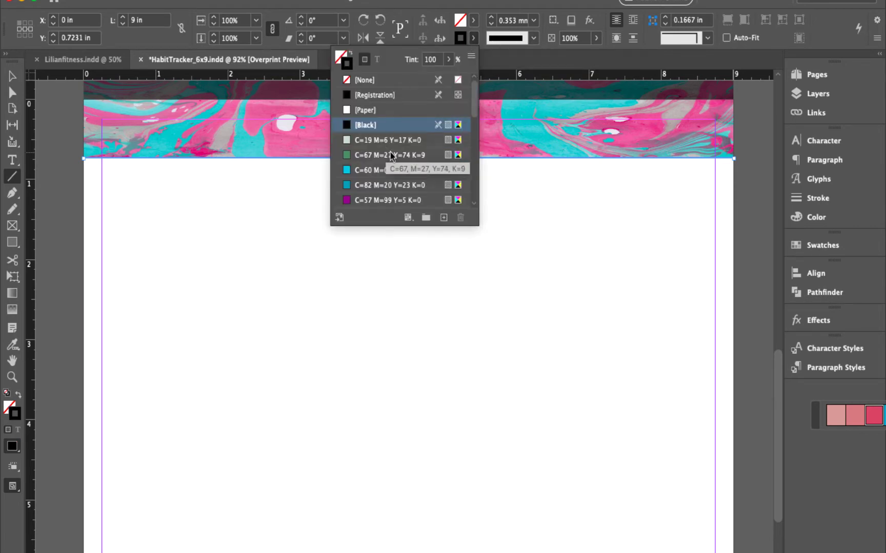
pyautogui.click(432, 60)
pyautogui.write('80')
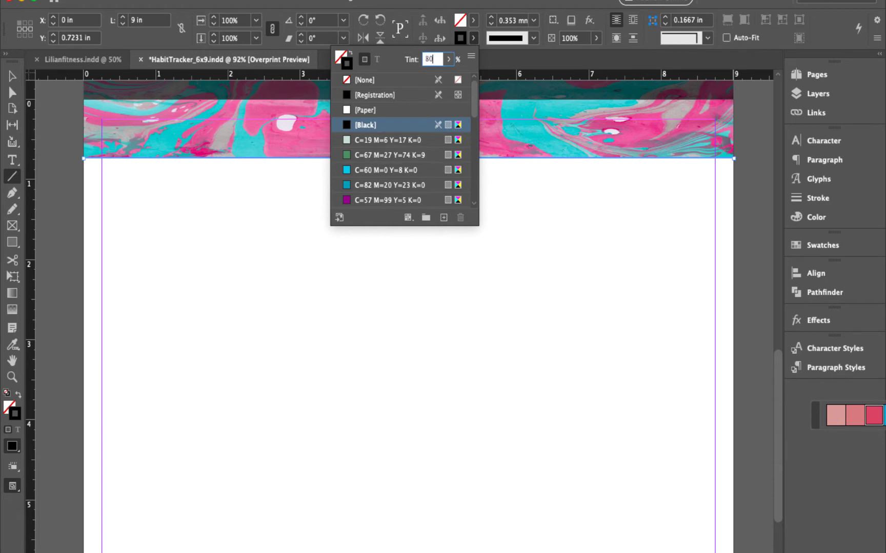
# - Set the line's stroke weight to 3 mm
pyautogui.click(533, 21)
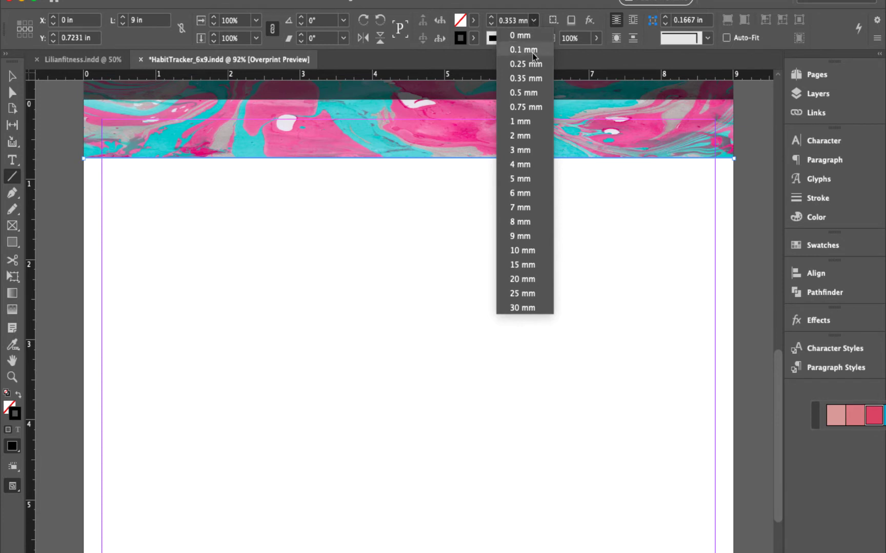
pyautogui.click(533, 136)
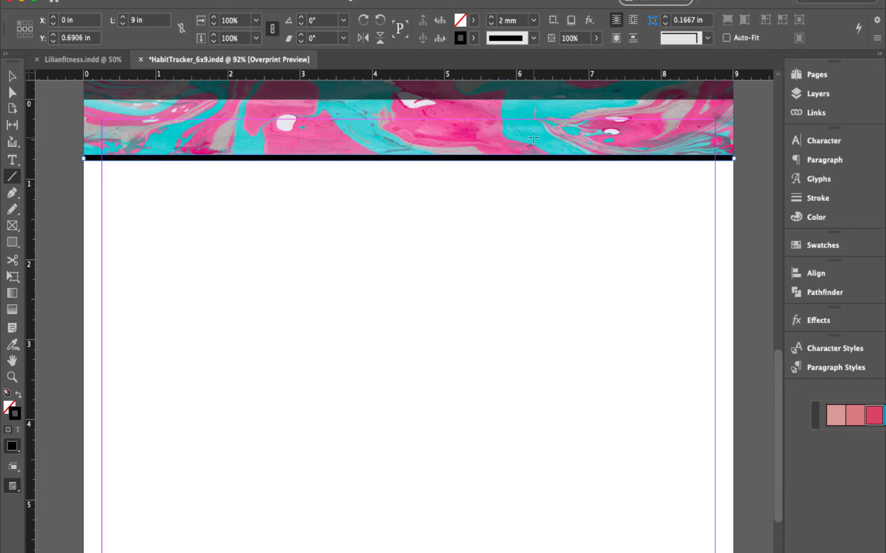
pyautogui.click(533, 20)
pyautogui.click(526, 148)
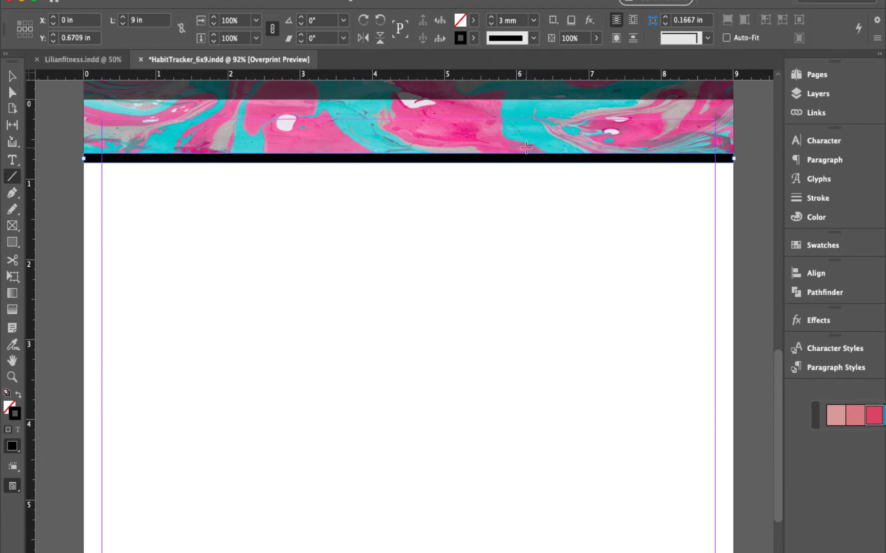
# - Set the line's black stroke tint to 70% and return to the Selection tool
pyautogui.click(473, 38)
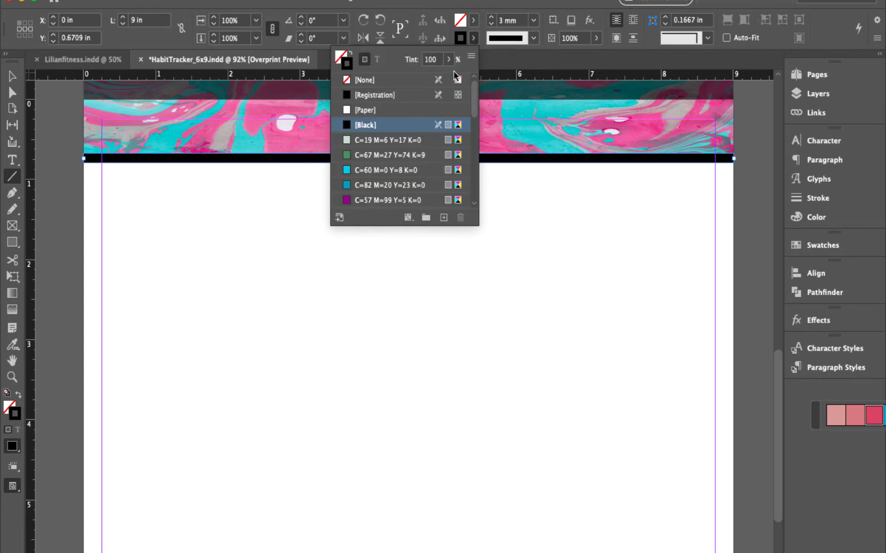
pyautogui.click(431, 59)
pyautogui.write('70')
pyautogui.press('Return')
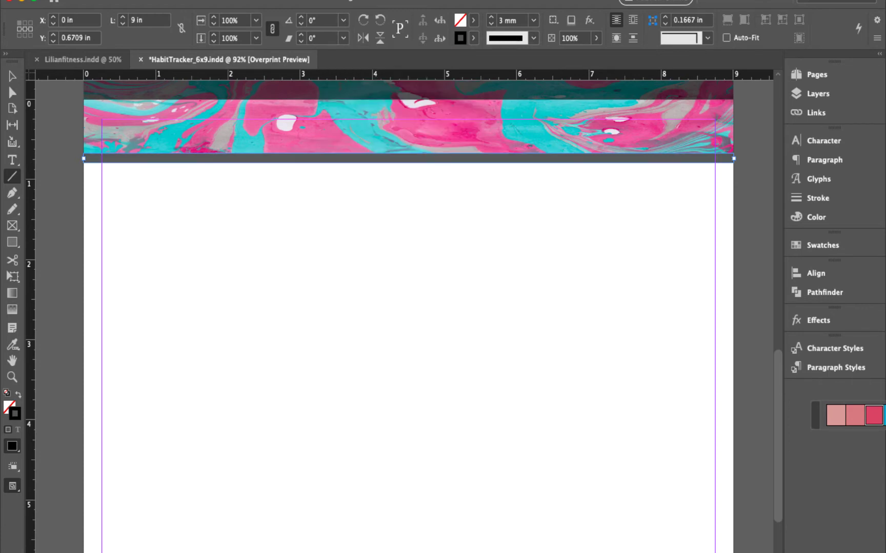
pyautogui.press('v')
# - Examine the title box on the finished Habit Tracker page as a reference and return to the new page
pyautogui.hscroll(1, 595, 363)
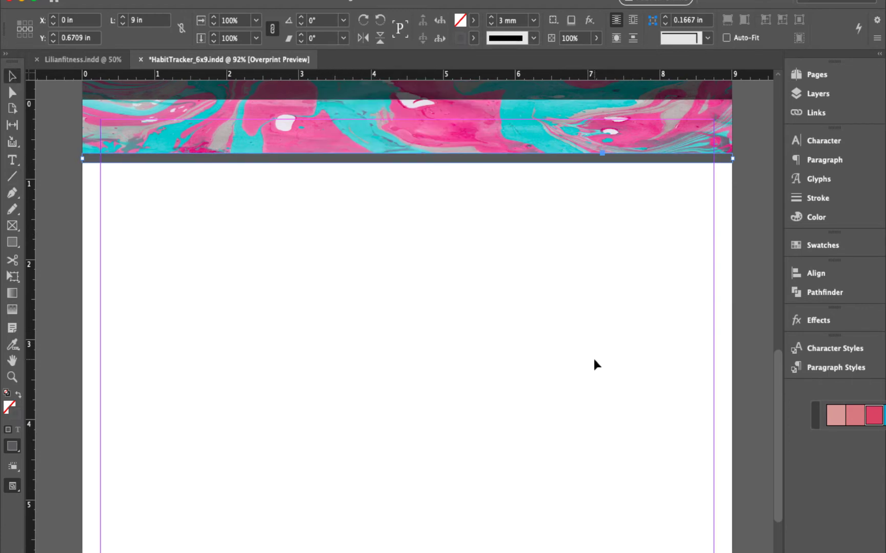
pyautogui.scroll(2, 594, 364)
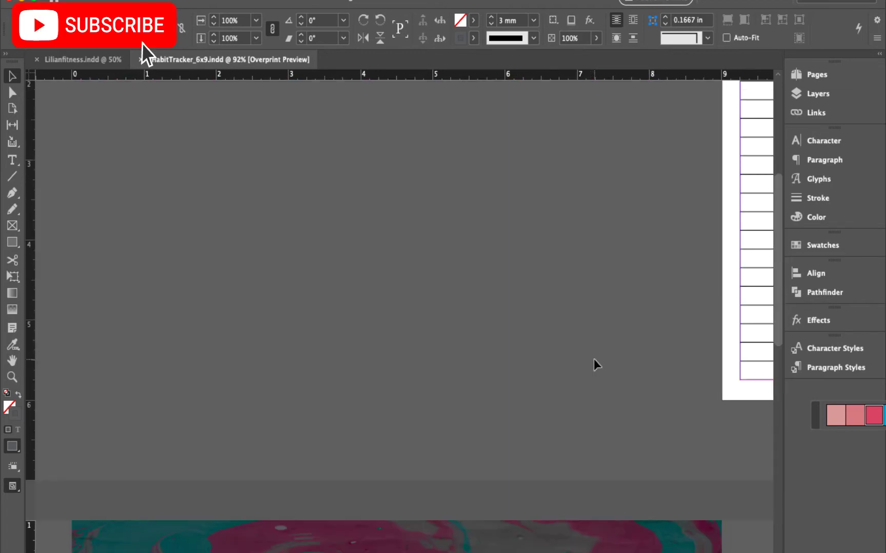
pyautogui.hscroll(15, 594, 364)
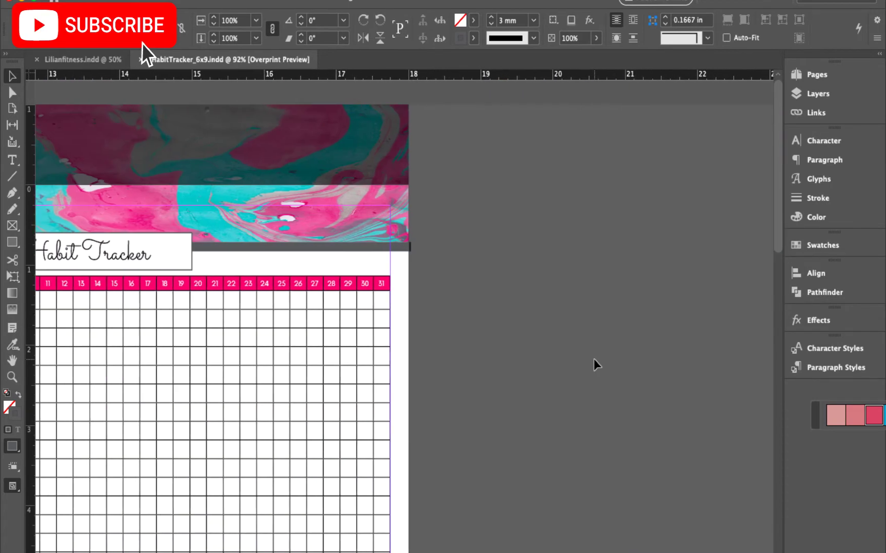
pyautogui.hscroll(-2, 594, 364)
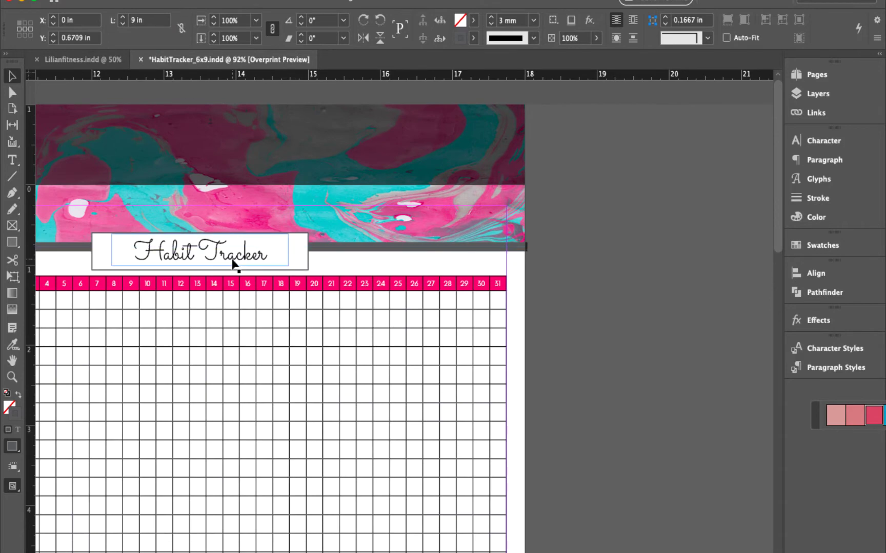
pyautogui.hscroll(-8, 339, 264)
pyautogui.hscroll(-11, 339, 257)
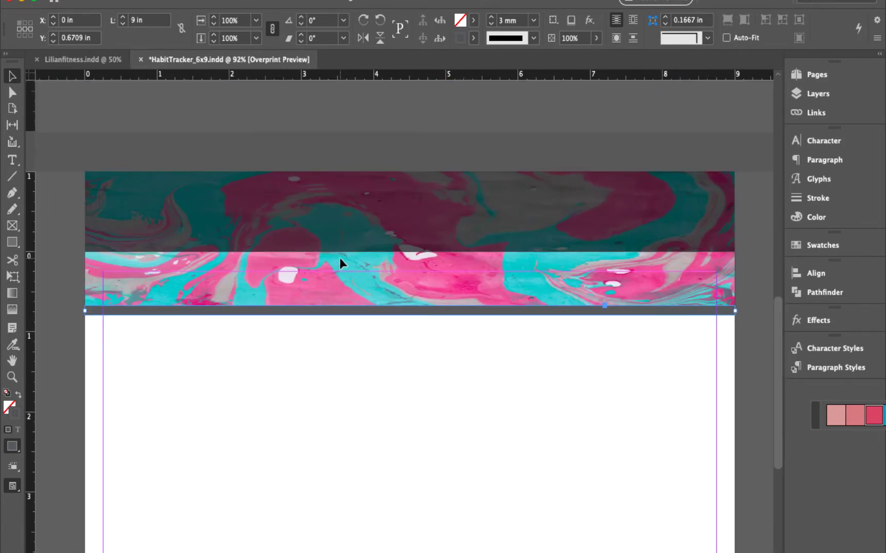
pyautogui.scroll(-5, 340, 259)
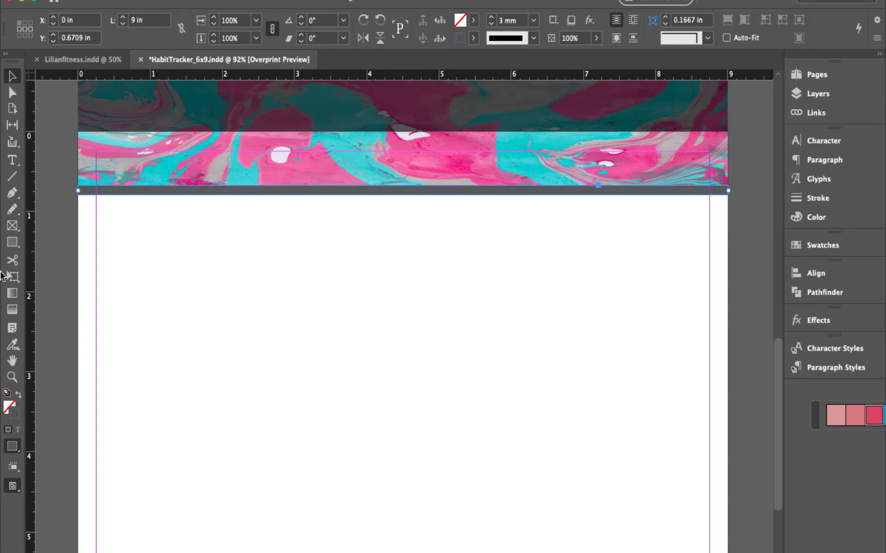
# - Draw a rectangle about 2.7 in by 0.61 in just below the grey line and fill it with Paper
pyautogui.click(14, 245)
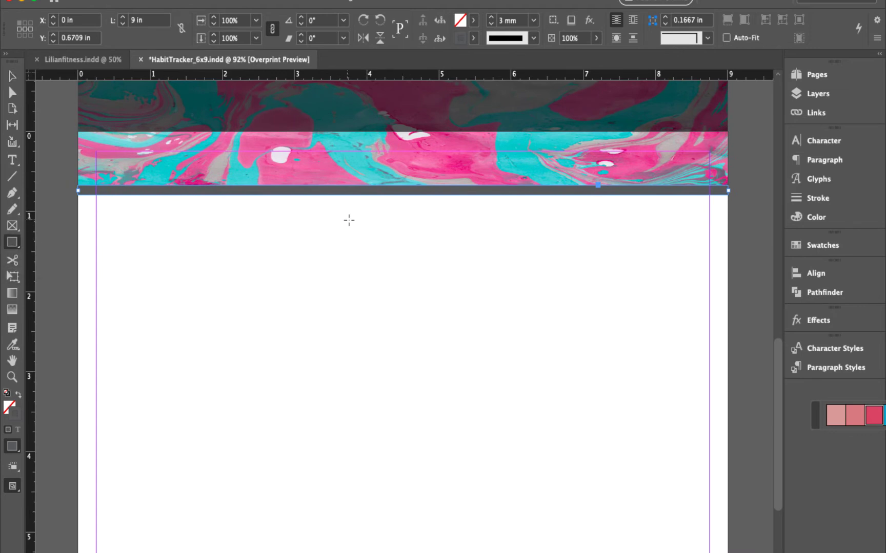
pyautogui.moveTo(313, 204); pyautogui.dragTo(508, 252)
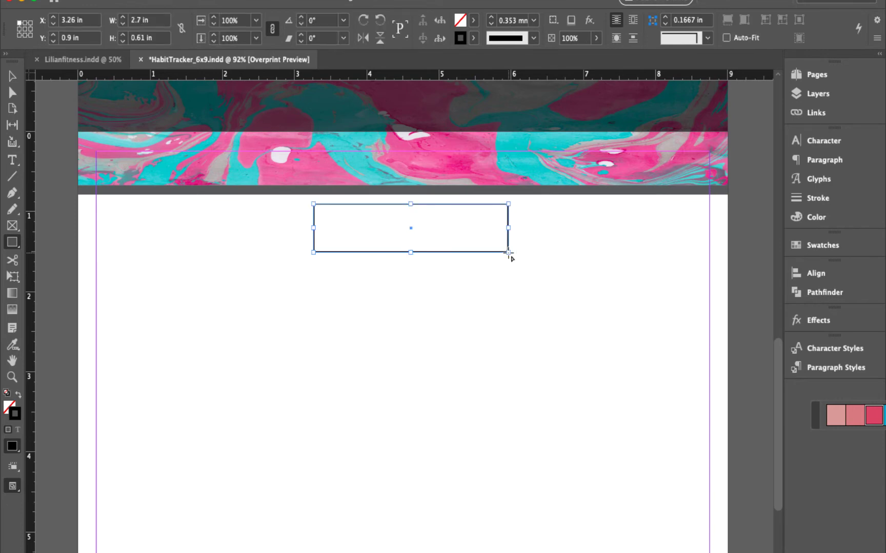
pyautogui.click(473, 20)
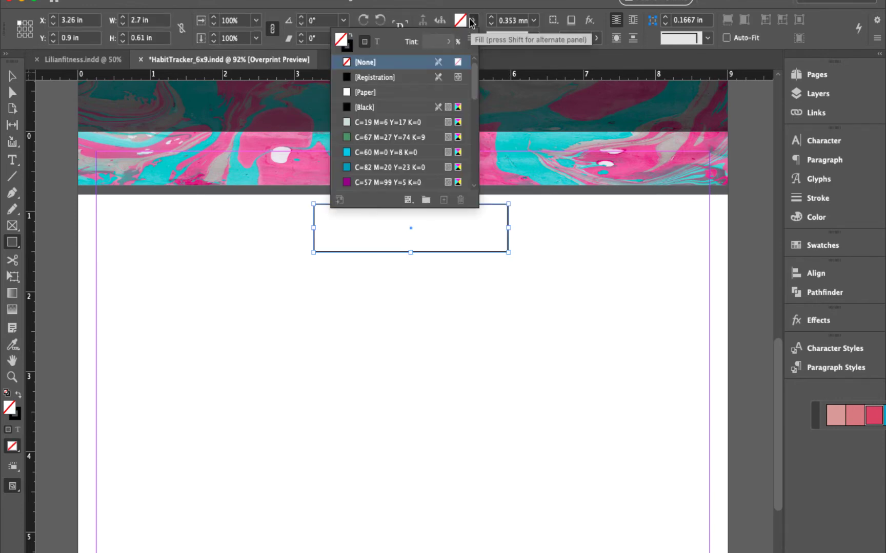
pyautogui.click(394, 93)
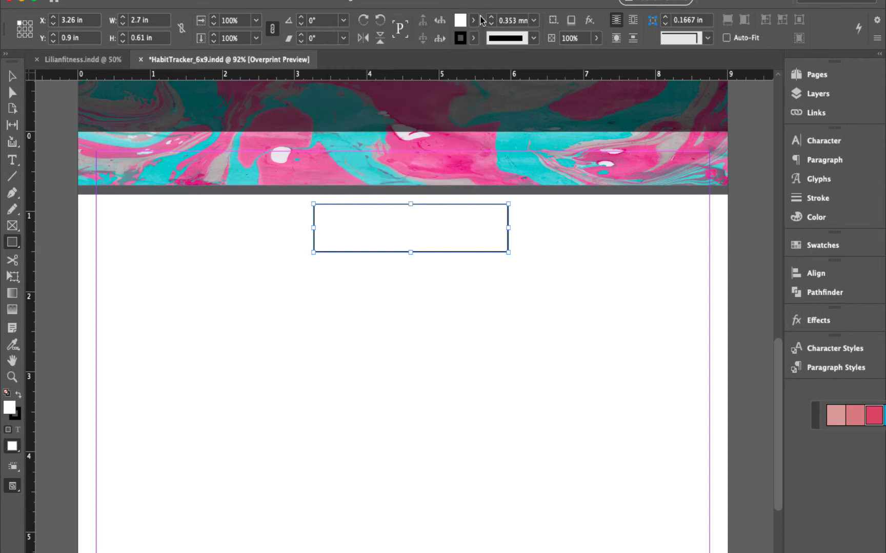
# - Set the rectangle's black stroke tint to 80%
pyautogui.click(473, 38)
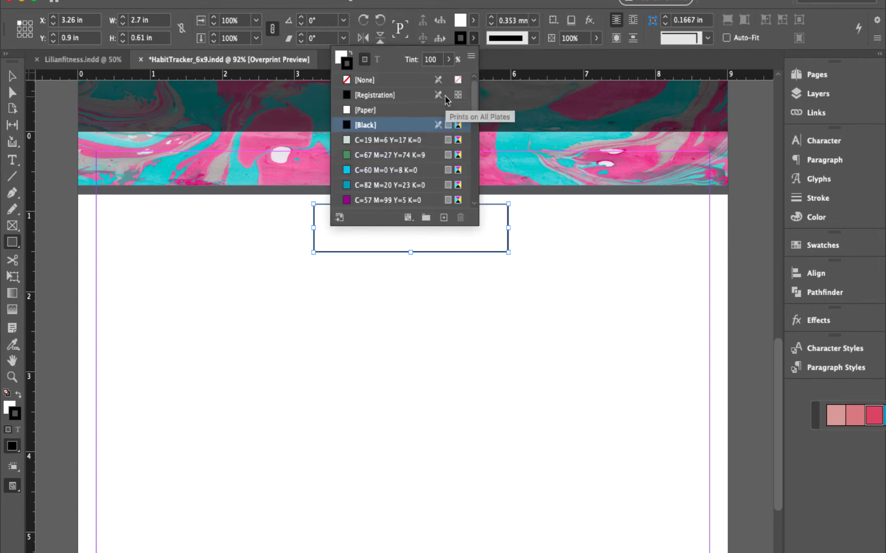
pyautogui.click(431, 59)
pyautogui.write('0')
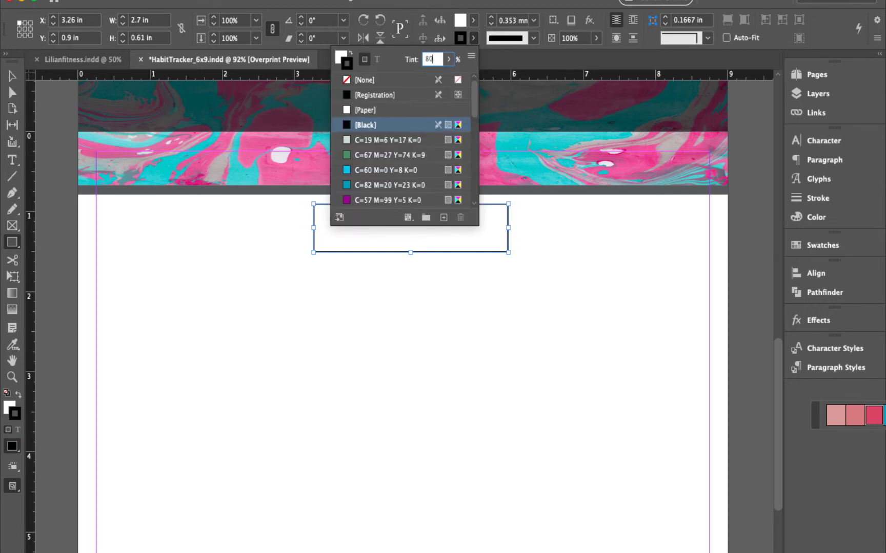
pyautogui.press('Return')
# - Move the white rectangle up so it overlaps the banner and the grey line near the page's centre, and deselect it
pyautogui.press('v')
pyautogui.moveTo(433, 221); pyautogui.dragTo(426, 185)
pyautogui.click(557, 296)
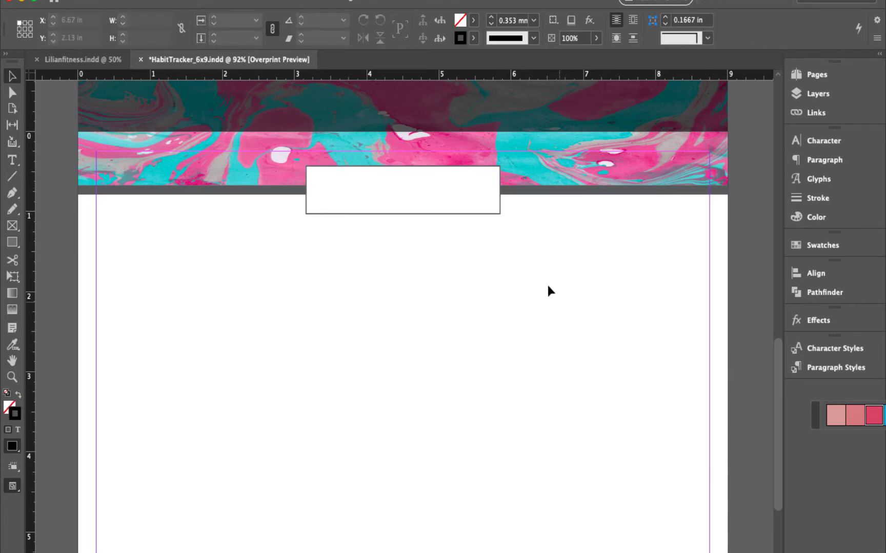
# - Add a text frame just below the white title box, matching its width, containing "Habit Tracker"
pyautogui.click(12, 162)
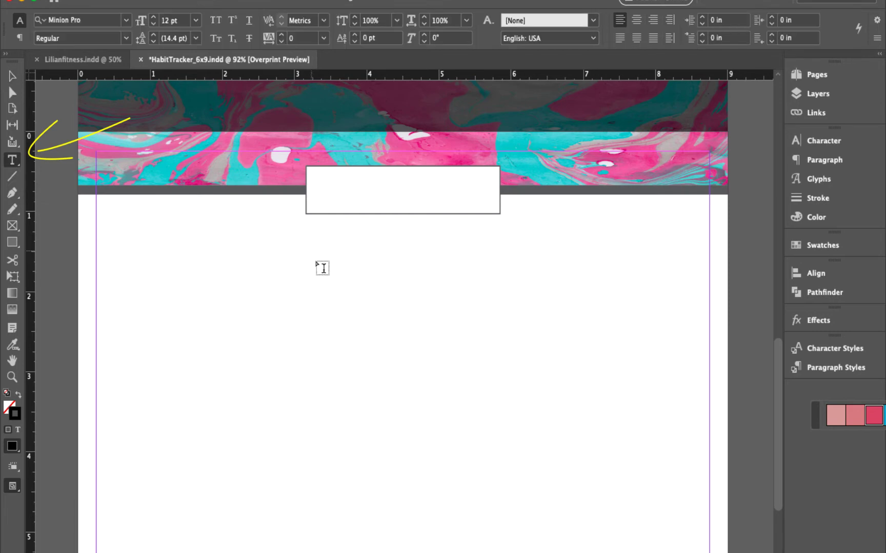
pyautogui.moveTo(307, 229); pyautogui.dragTo(502, 277)
pyautogui.write('Habi')
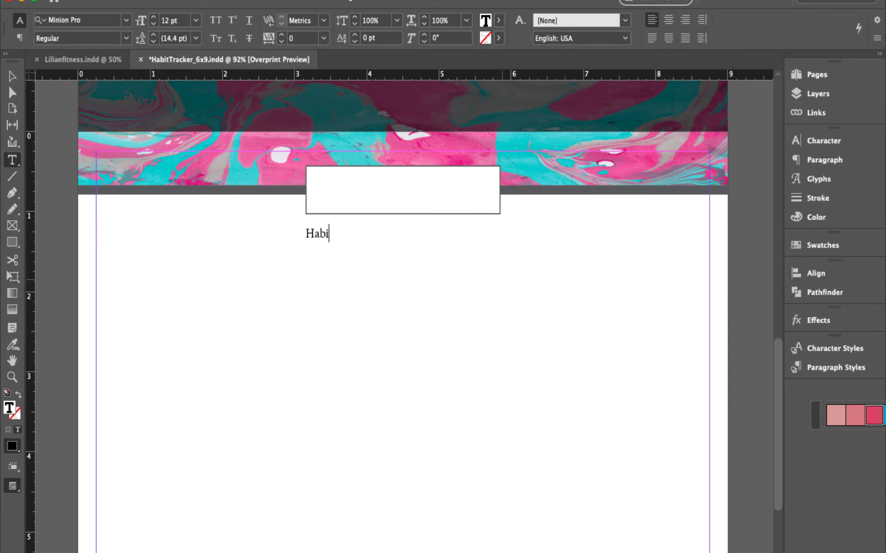
pyautogui.write('t Tracker')
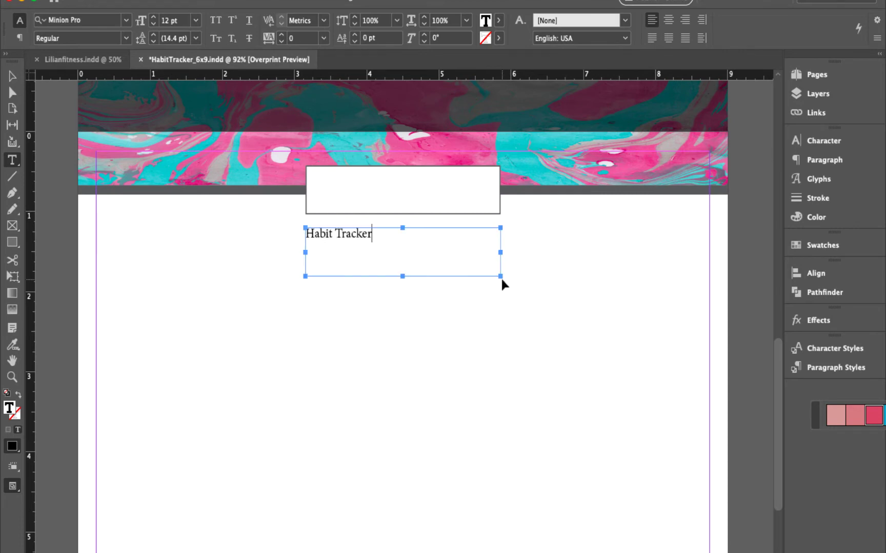
# - Centre the "Habit Tracker" text horizontally and increase its size to 20 pt
pyautogui.press('super+a')
pyautogui.click(668, 19)
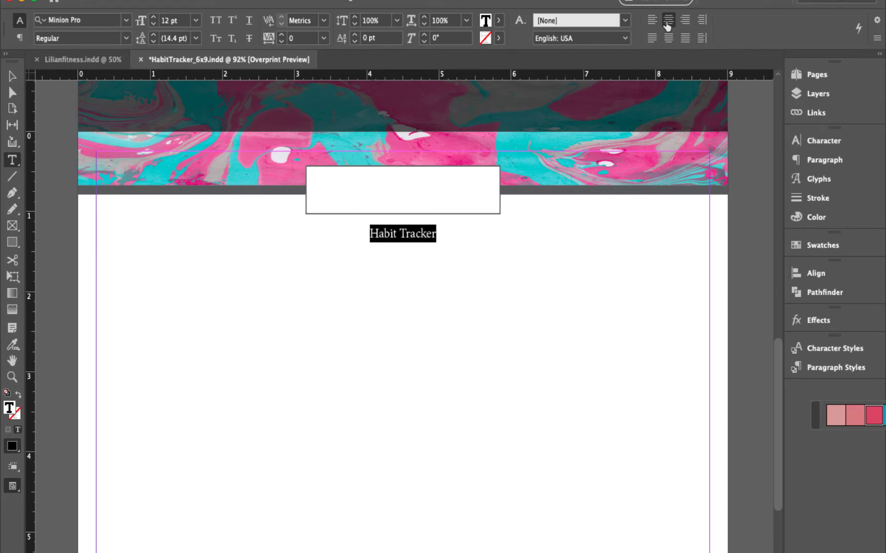
pyautogui.click(154, 19)
pyautogui.click(154, 19)
pyautogui.click(154, 19)
pyautogui.click(154, 20)
pyautogui.click(154, 19)
pyautogui.click(154, 19)
pyautogui.click(154, 19)
pyautogui.click(155, 20)
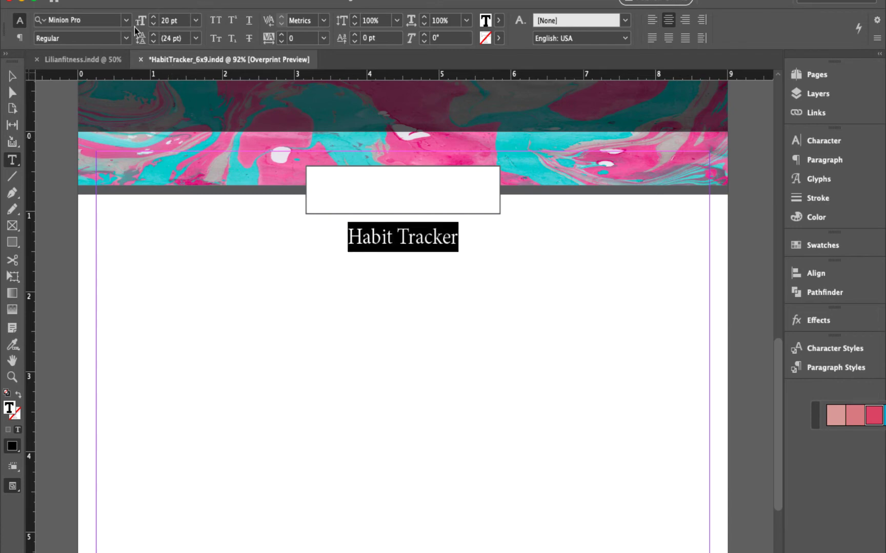
# - Change the font of the "Habit Tracker" text to Sacramento
pyautogui.click(108, 18)
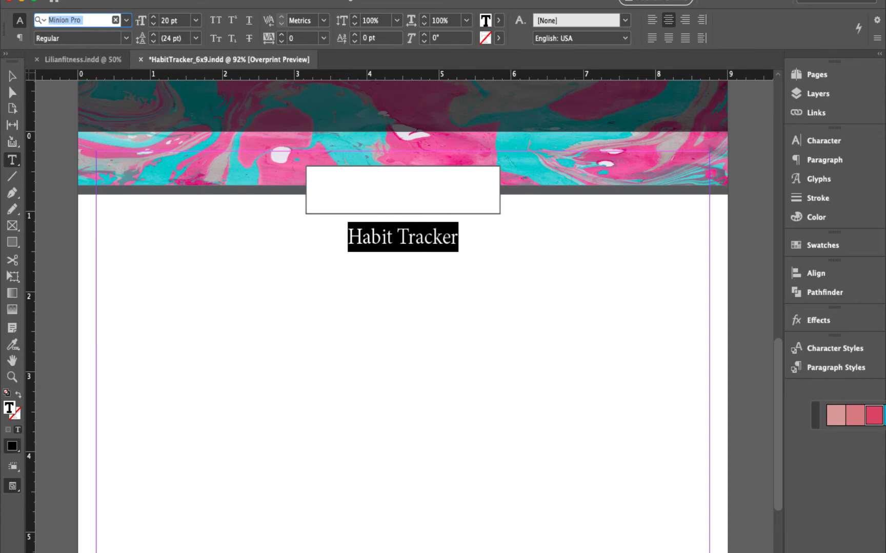
pyautogui.write('sacra')
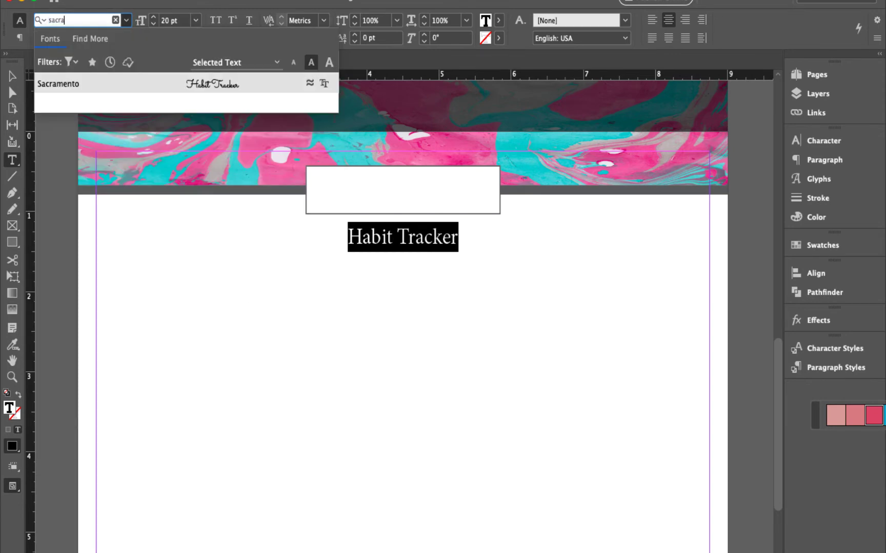
pyautogui.click(234, 93)
pyautogui.press('Escape')
# - Move the "Habit Tracker" text frame into the white title box, fit its height to the text and deselect it
pyautogui.moveTo(439, 214)
pyautogui.mouseDown()
pyautogui.moveTo(441, 196)
pyautogui.moveTo(433, 196)
pyautogui.mouseUp()
pyautogui.doubleClick(403, 219)
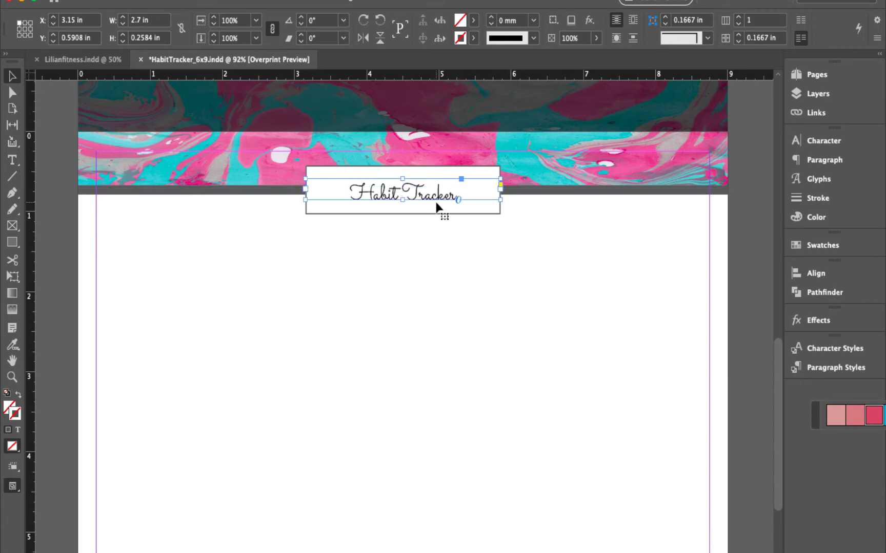
pyautogui.click(465, 305)
pyautogui.click(427, 191)
pyautogui.click(416, 237)
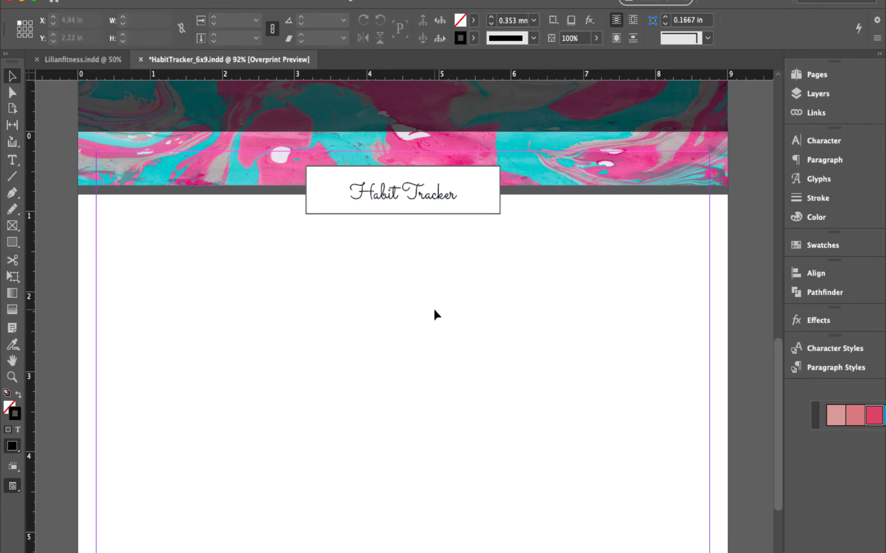
# - Draw a text frame about 8.5 in by 4.56 in inside the margins below the title and insert a 20-row, 32-column table
pyautogui.scroll(-2, 434, 310)
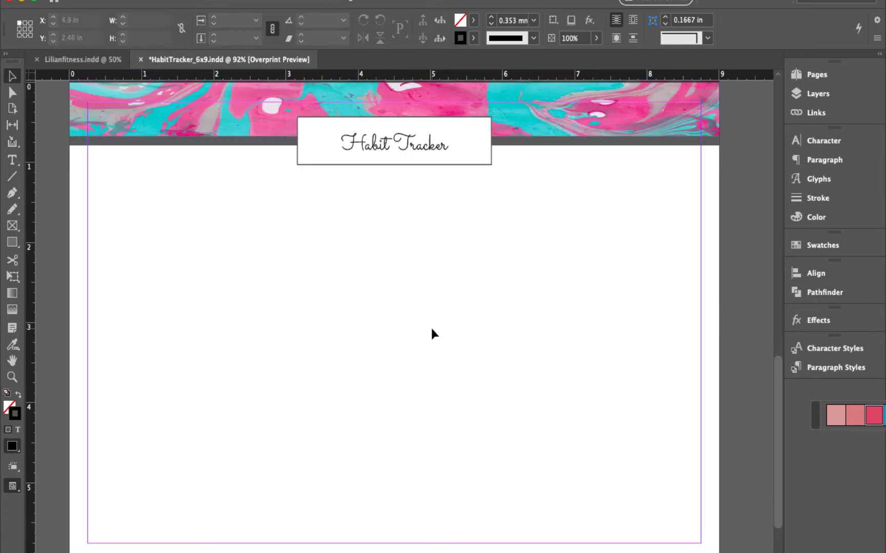
pyautogui.click(14, 161)
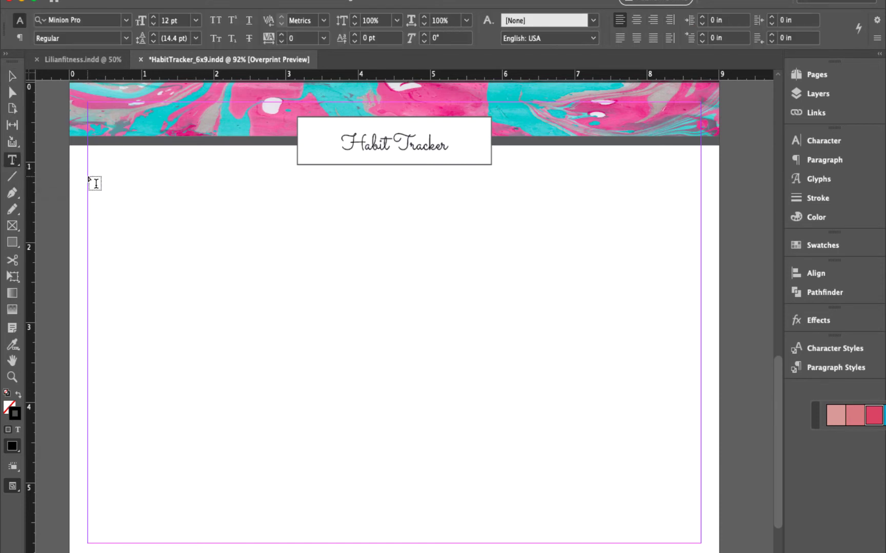
pyautogui.moveTo(88, 179); pyautogui.dragTo(701, 543)
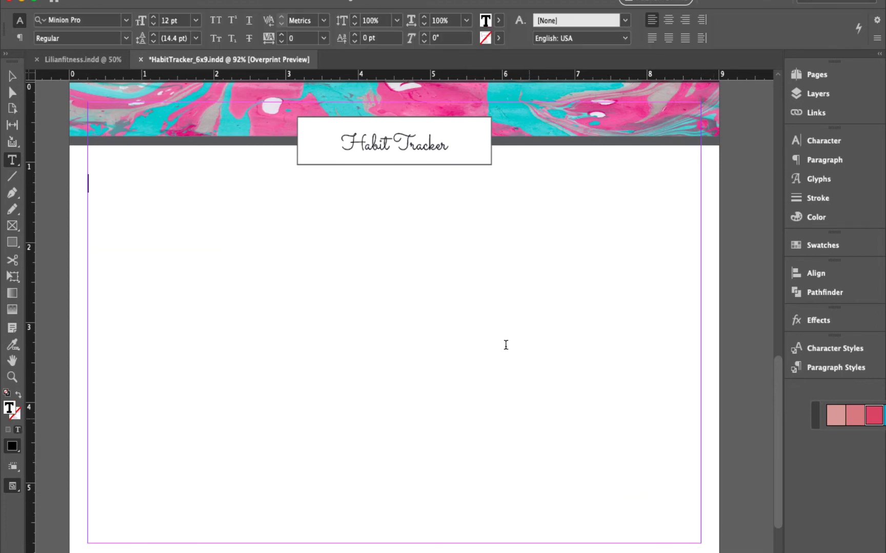
pyautogui.click(252, 0)
pyautogui.click(266, 3)
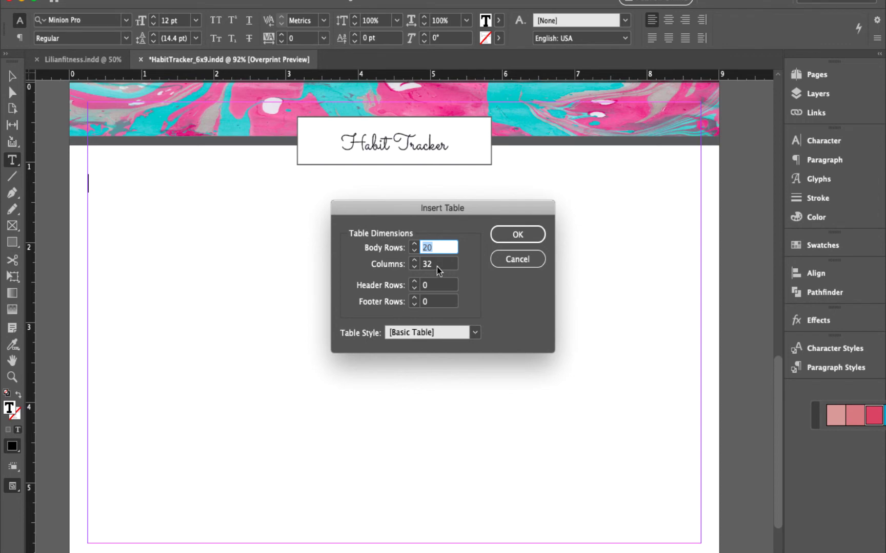
pyautogui.click(532, 237)
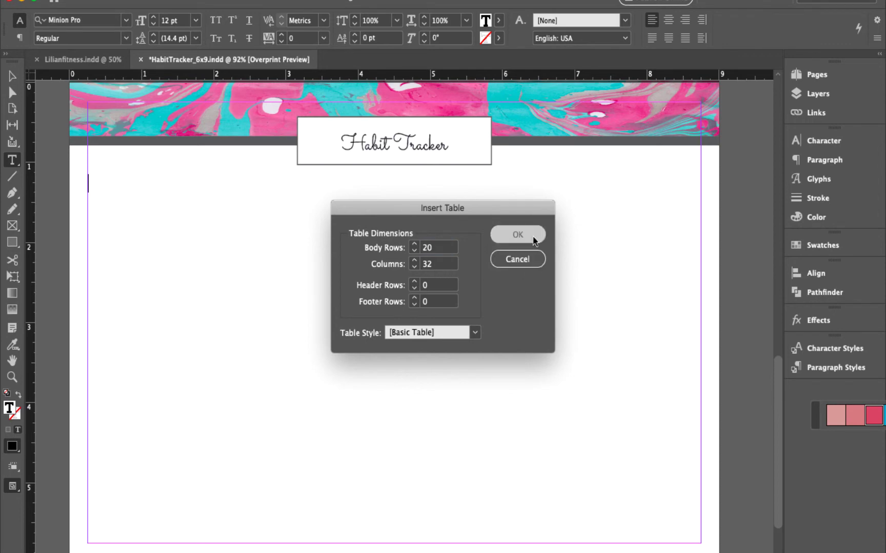
pyautogui.click(12, 75)
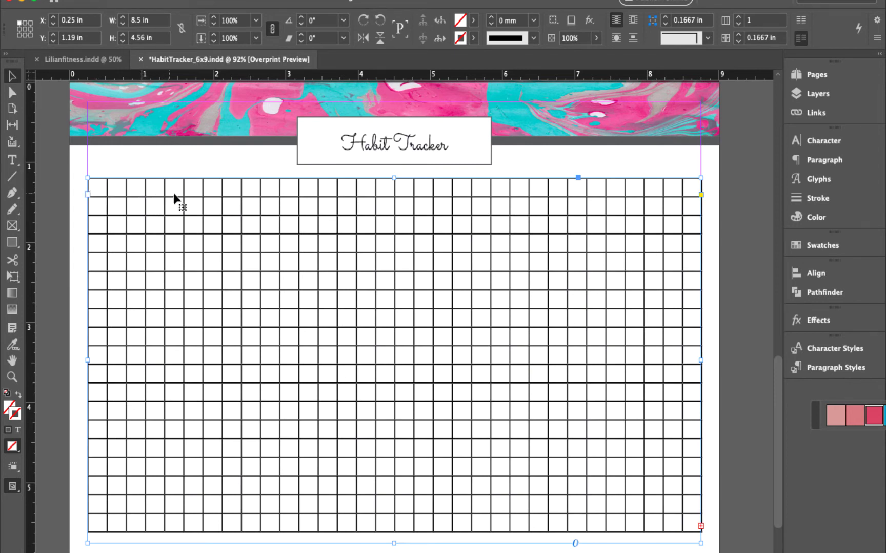
# - With the cursor in the second cell of the table's top row, create a new character style named Days
pyautogui.doubleClick(115, 185)
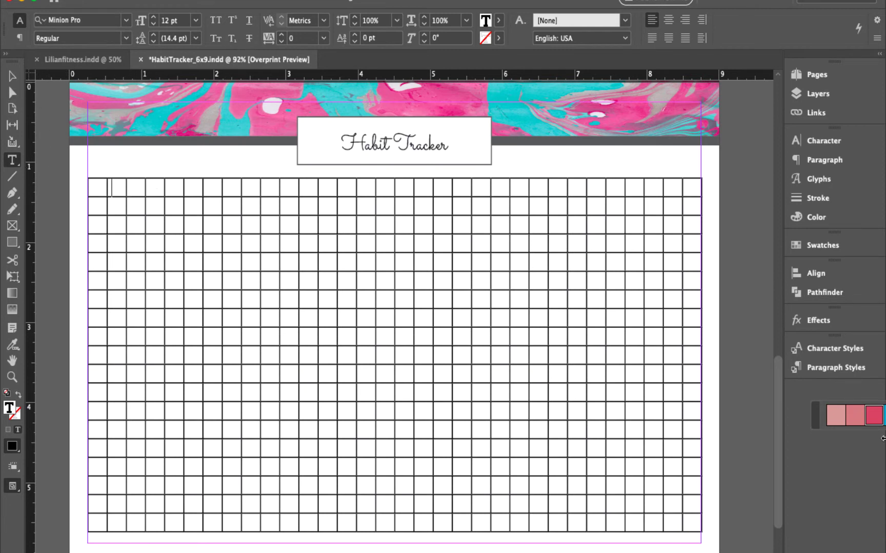
pyautogui.click(829, 352)
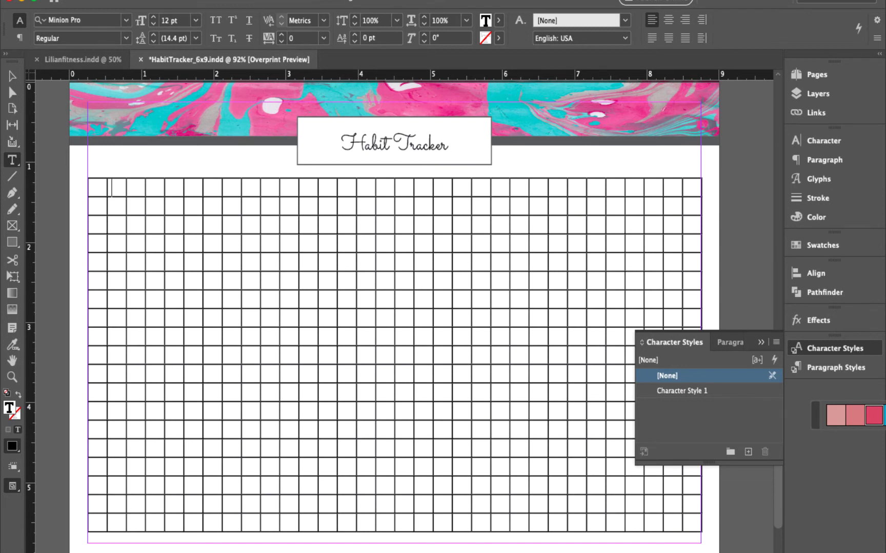
pyautogui.click(315, 0)
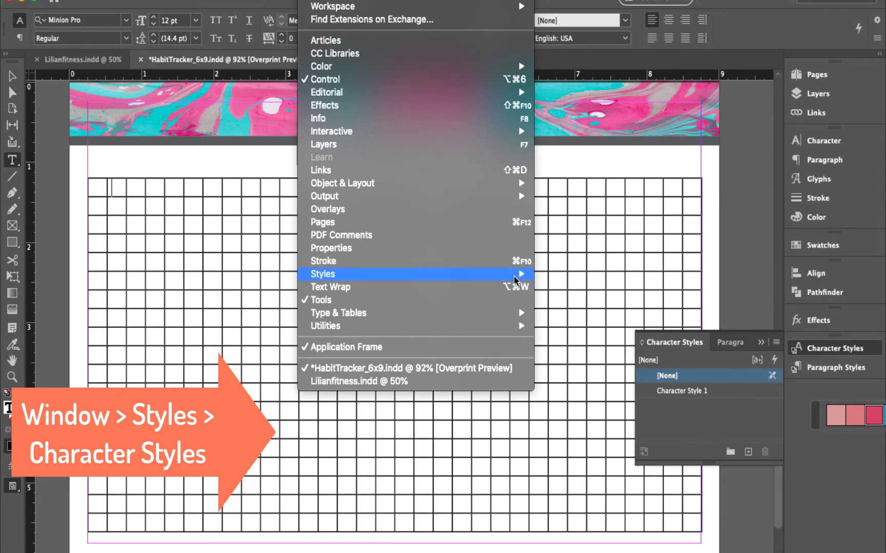
pyautogui.moveTo(515, 274)
pyautogui.click(726, 415)
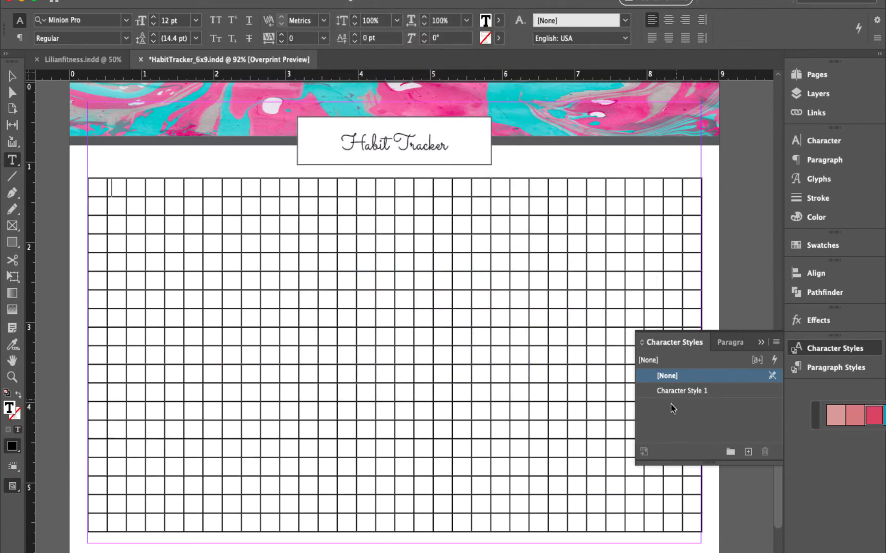
pyautogui.click(750, 453)
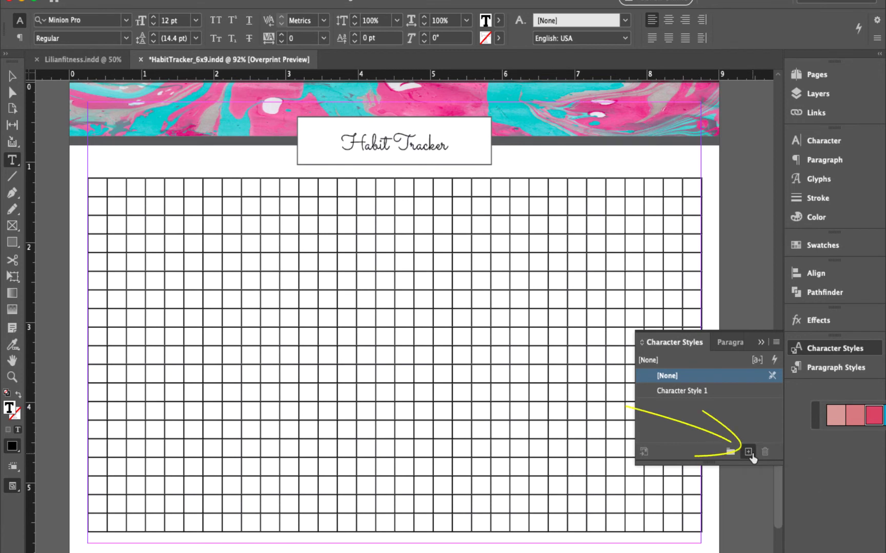
pyautogui.click(707, 407)
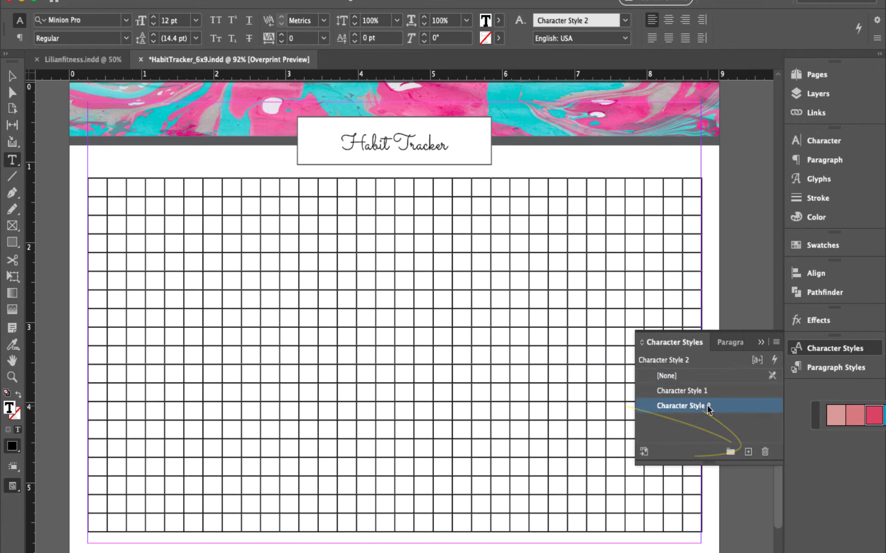
pyautogui.doubleClick(741, 407)
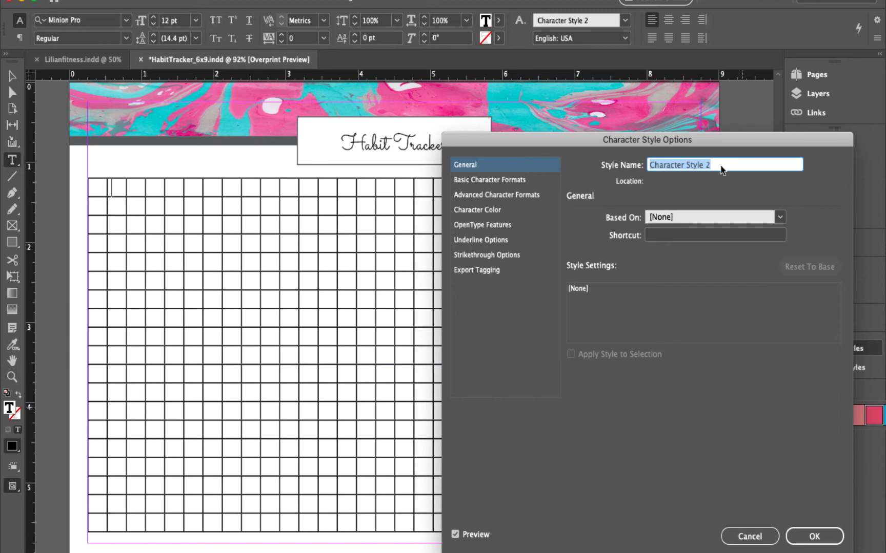
pyautogui.write('Days')
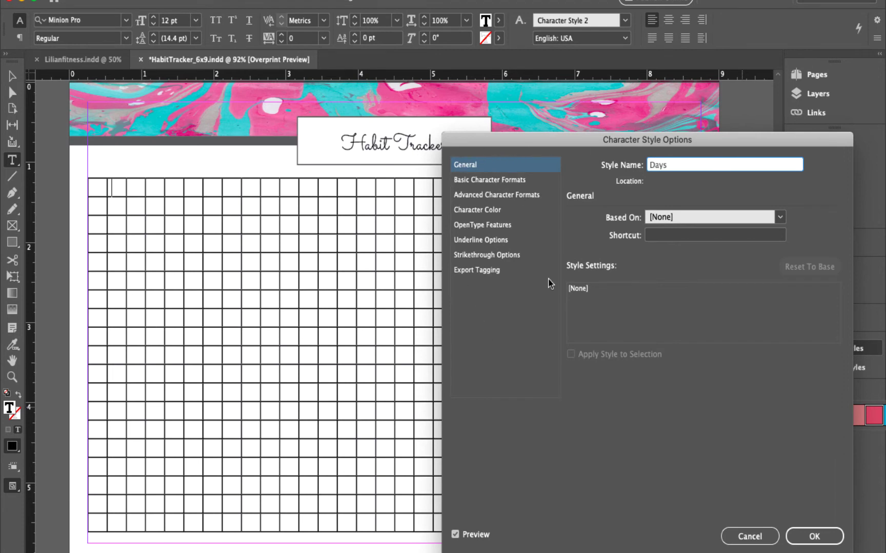
# - Set the Days style's basic character formats to Glacial Indifference Regular at 6 pt
pyautogui.click(507, 182)
pyautogui.click(661, 225)
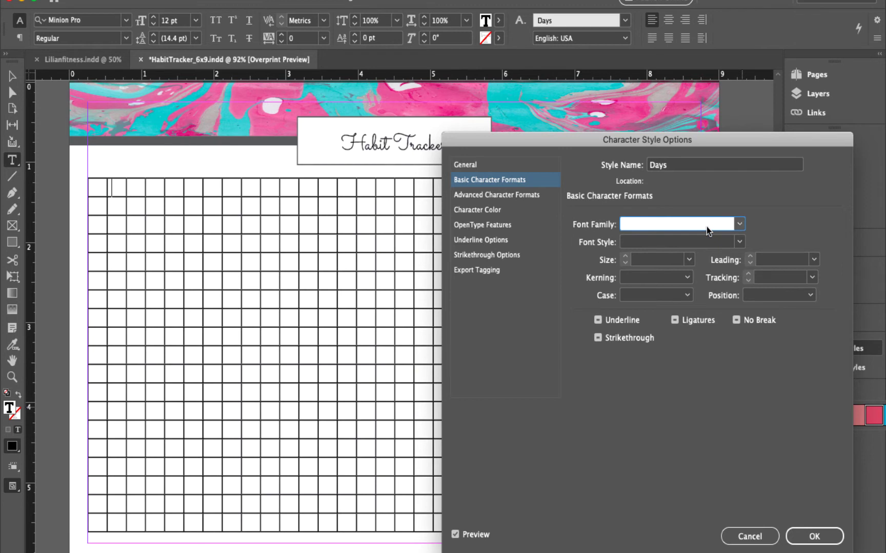
pyautogui.write('Glacial Indifference')
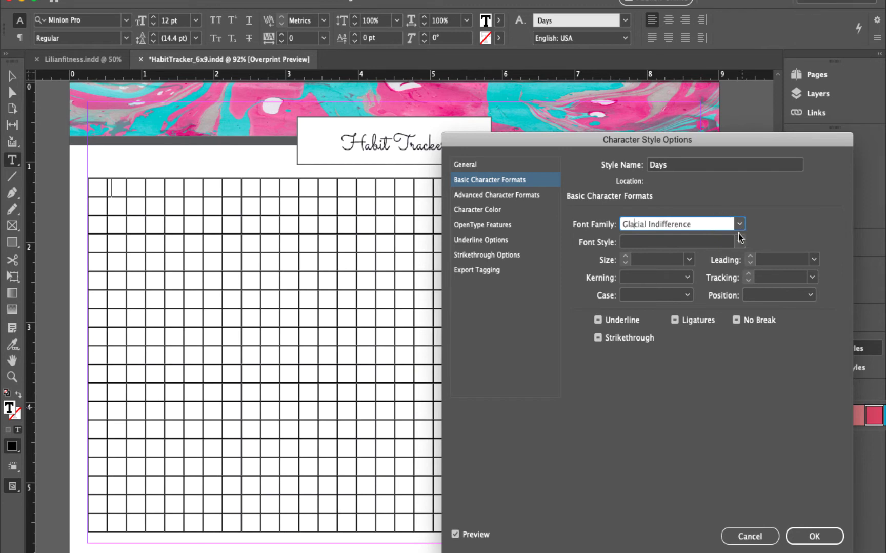
pyautogui.click(720, 245)
pyautogui.click(667, 246)
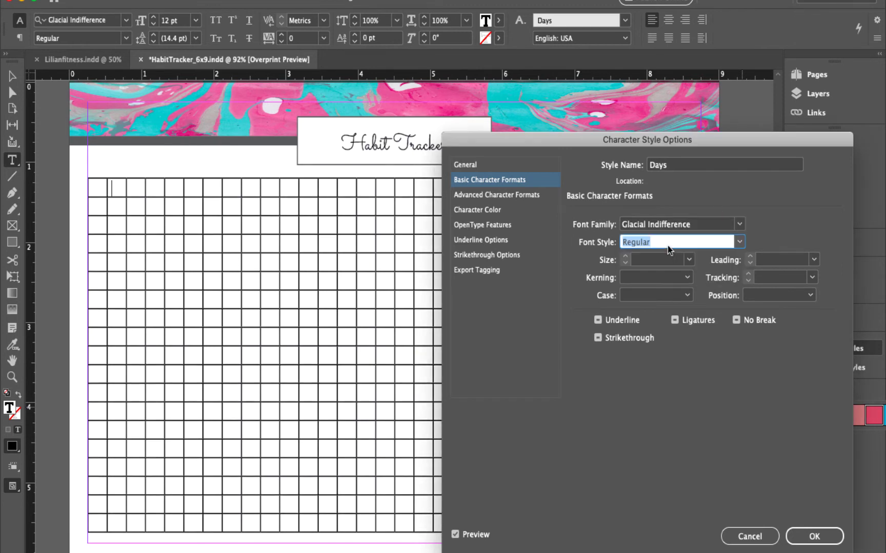
pyautogui.click(665, 260)
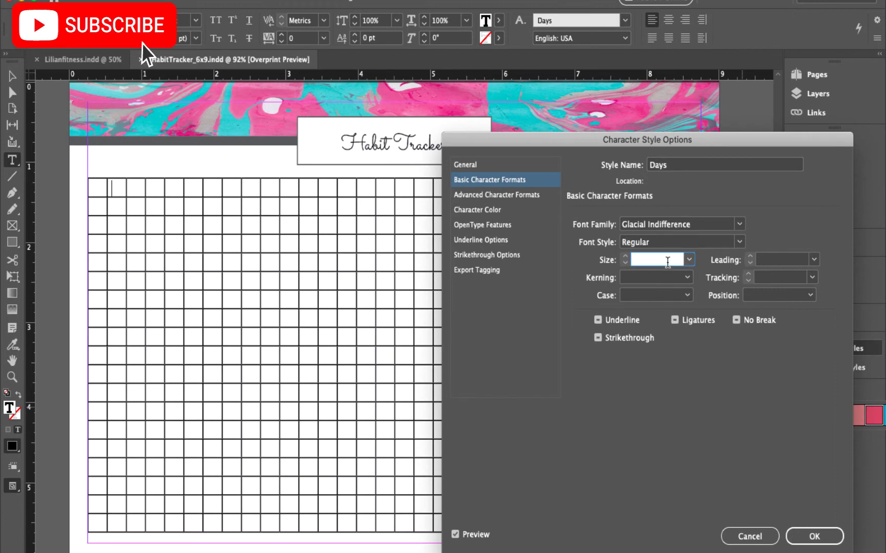
pyautogui.write('6')
# - Set the Days style's character color to Paper and look through its remaining option categories
pyautogui.click(497, 210)
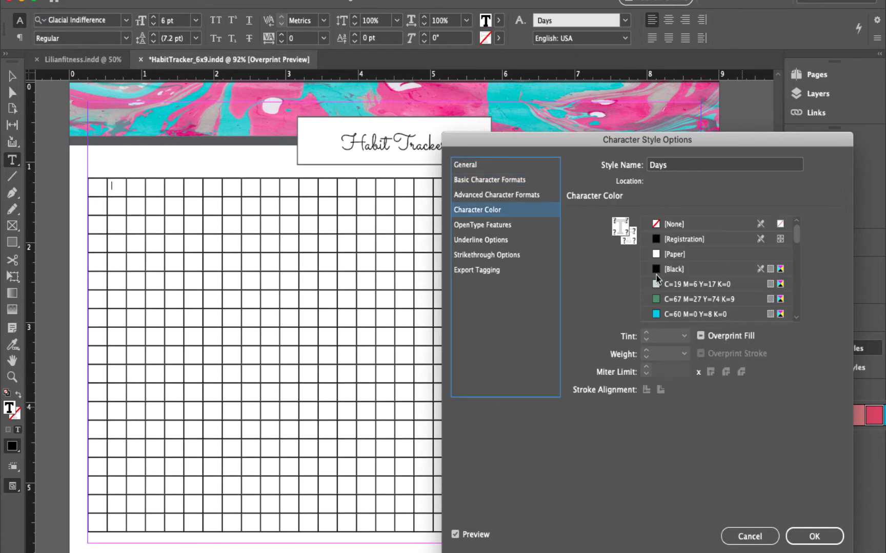
pyautogui.click(692, 254)
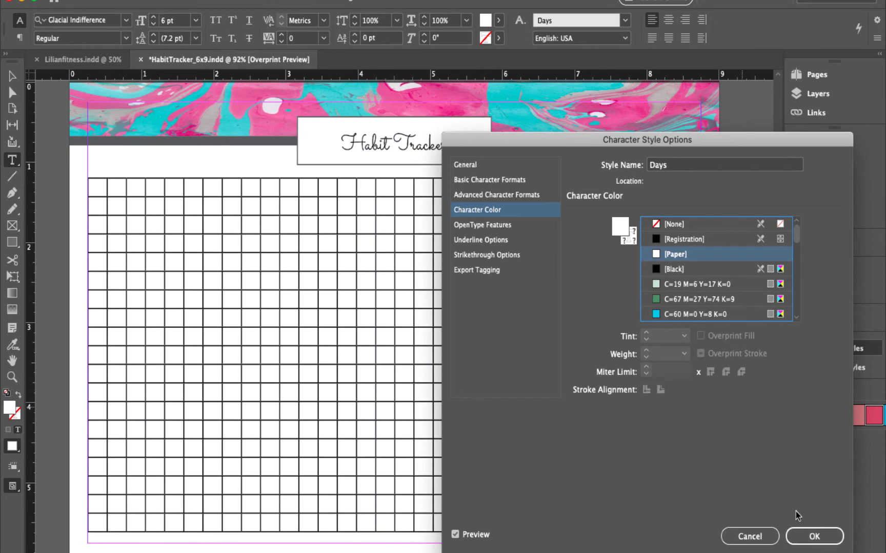
pyautogui.click(498, 234)
pyautogui.click(495, 255)
pyautogui.click(495, 270)
pyautogui.click(497, 239)
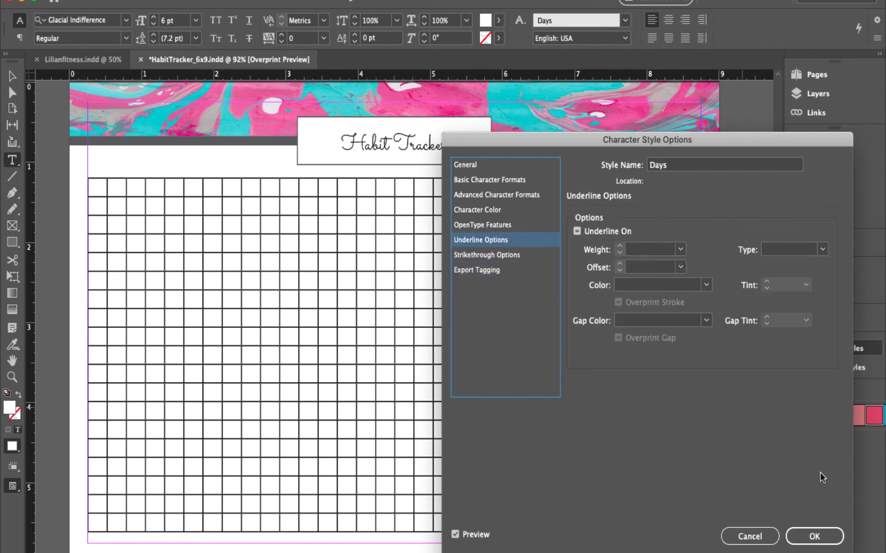
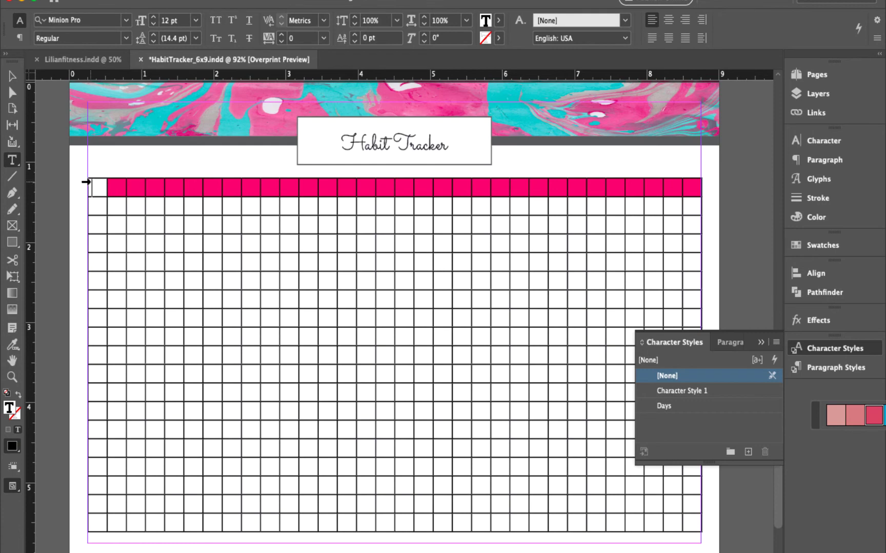
# - Select the entire table and set the stroke weight of all its cell borders to 0.25 mm
pyautogui.click(93, 180)
pyautogui.moveTo(93, 175); pyautogui.dragTo(751, 188)
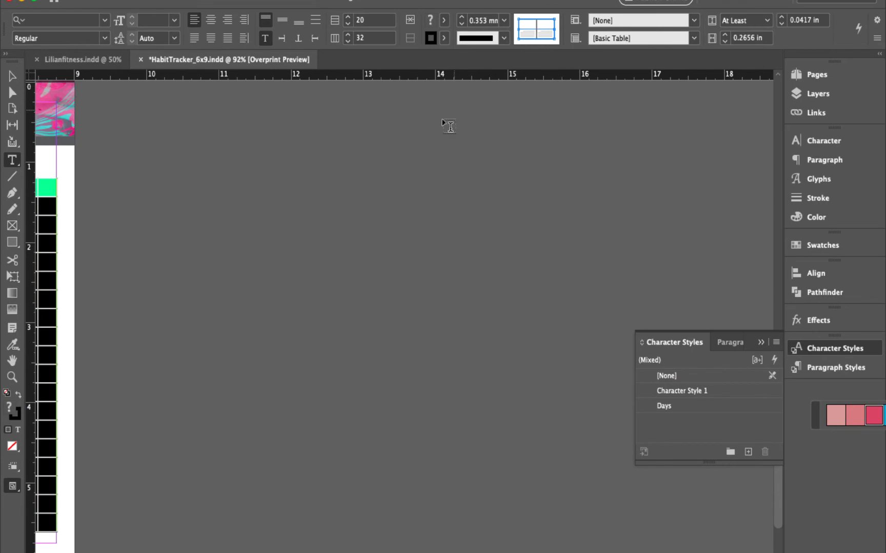
pyautogui.hscroll(-15, 326, 213)
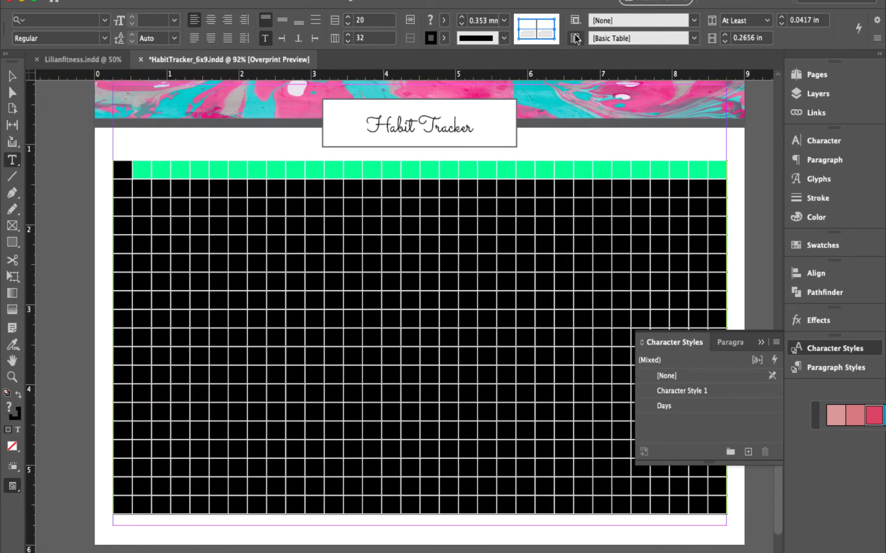
pyautogui.click(504, 20)
pyautogui.click(503, 63)
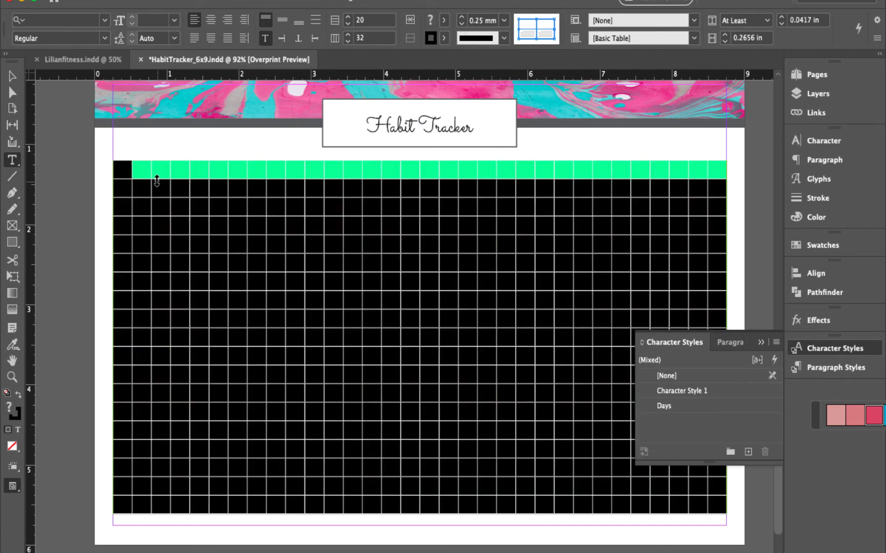
# - Vertically centre the contents of the pink cells in the table's top row
pyautogui.click(141, 172)
pyautogui.moveTo(140, 172); pyautogui.dragTo(716, 145)
pyautogui.click(282, 20)
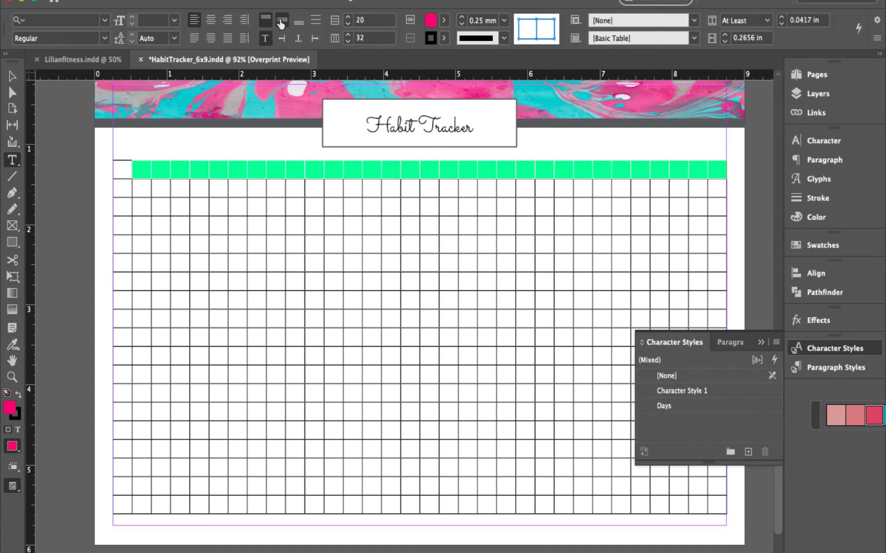
# - Number the pink cells in the table's top row consecutively from 1 to 31
pyautogui.click(143, 171)
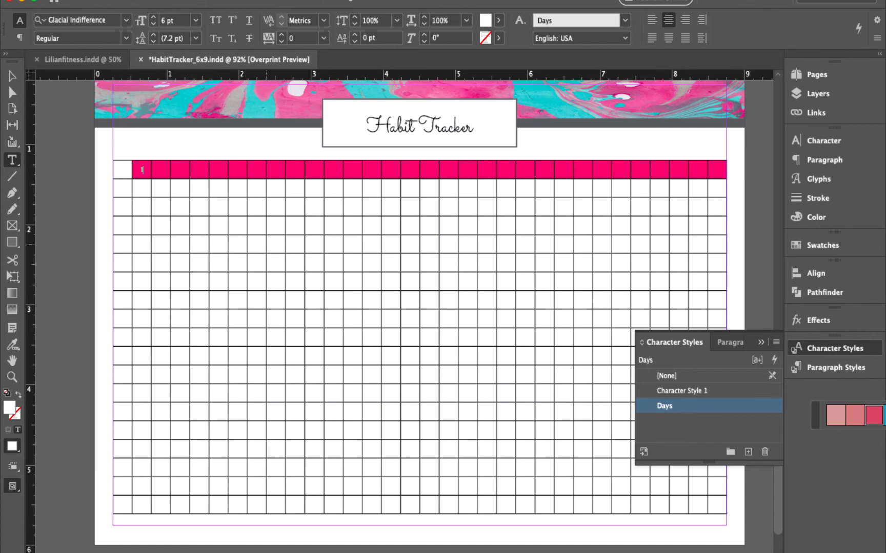
pyautogui.press('Tab')
pyautogui.write('2')
pyautogui.press('Tab')
pyautogui.write('3')
pyautogui.press('Tab')
pyautogui.write('4')
pyautogui.press('Tab')
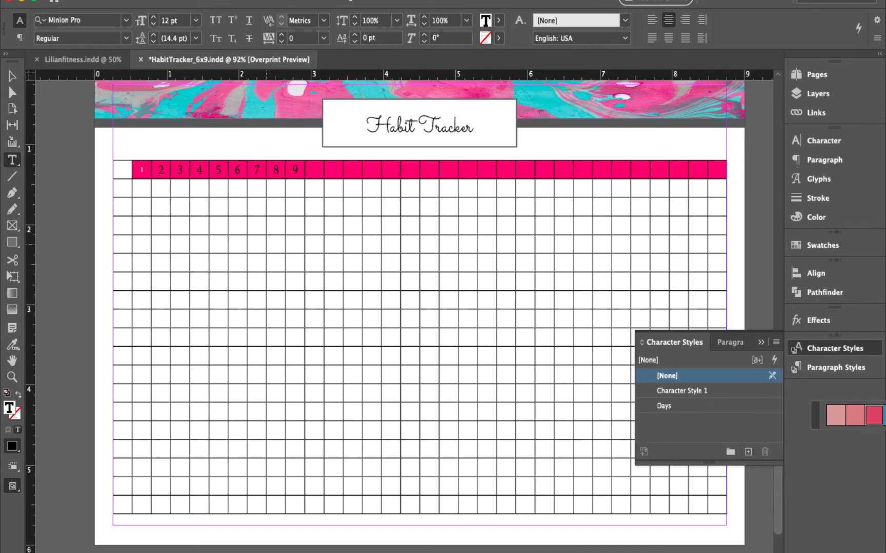
pyautogui.press('Tab')
pyautogui.press('BackSpace')
pyautogui.click(501, 189)
pyautogui.click(716, 170)
pyautogui.write('3')
# - Apply the Days character style to the table's entire top row and enlarge the table's text frame to about 8.57 by 4.6 in
pyautogui.click(111, 170)
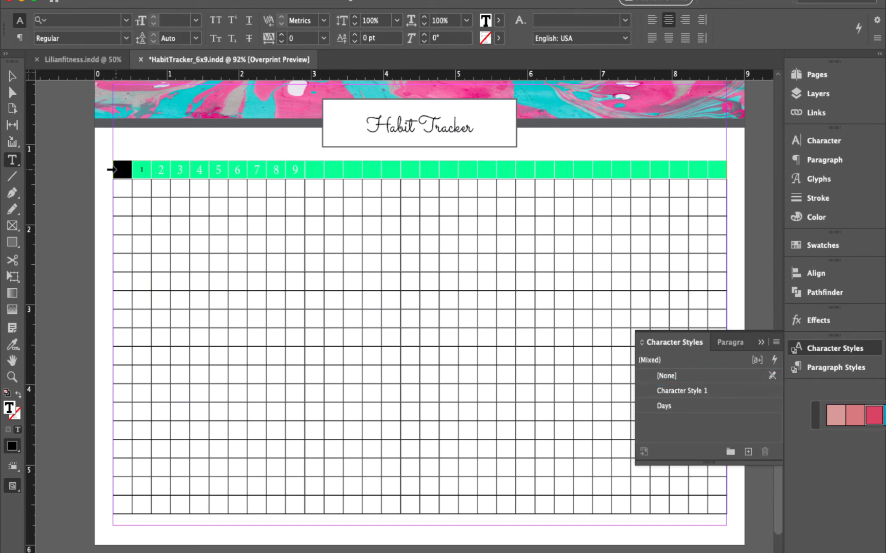
pyautogui.click(678, 410)
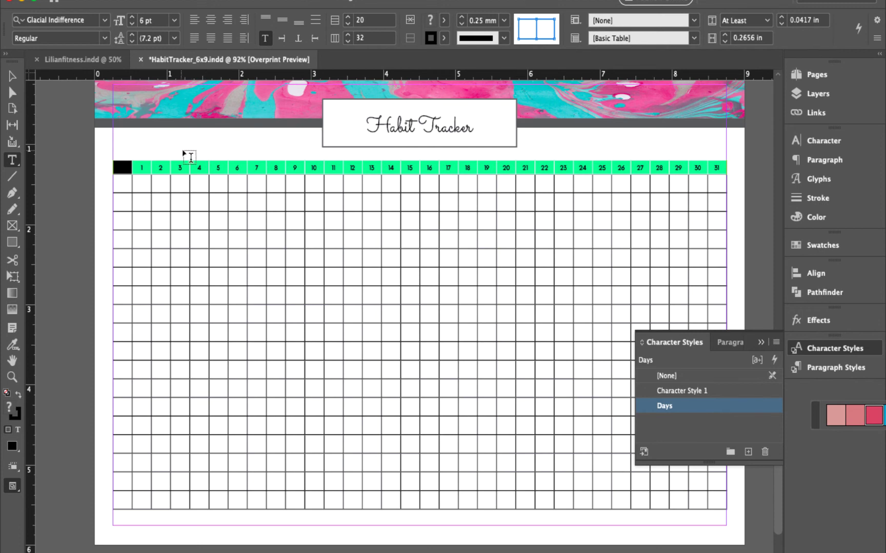
pyautogui.click(13, 76)
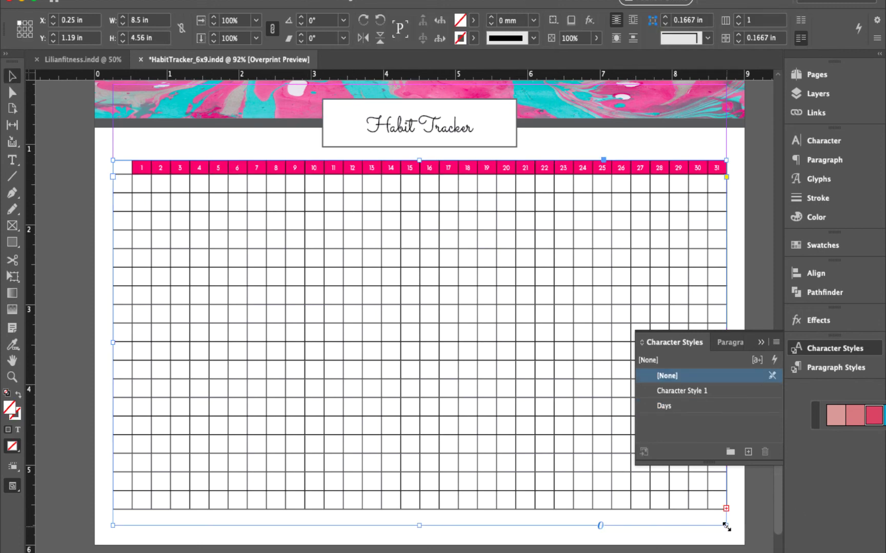
pyautogui.moveTo(725, 526); pyautogui.dragTo(732, 528)
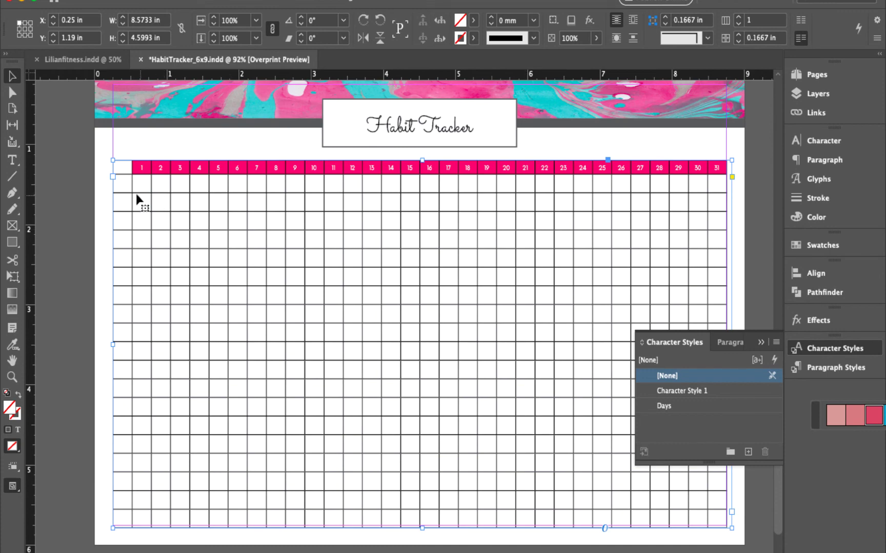
# - Narrow the 31 day columns evenly and widen the first column to about 1.2 in, fitting the table between the side margins
pyautogui.press('t')
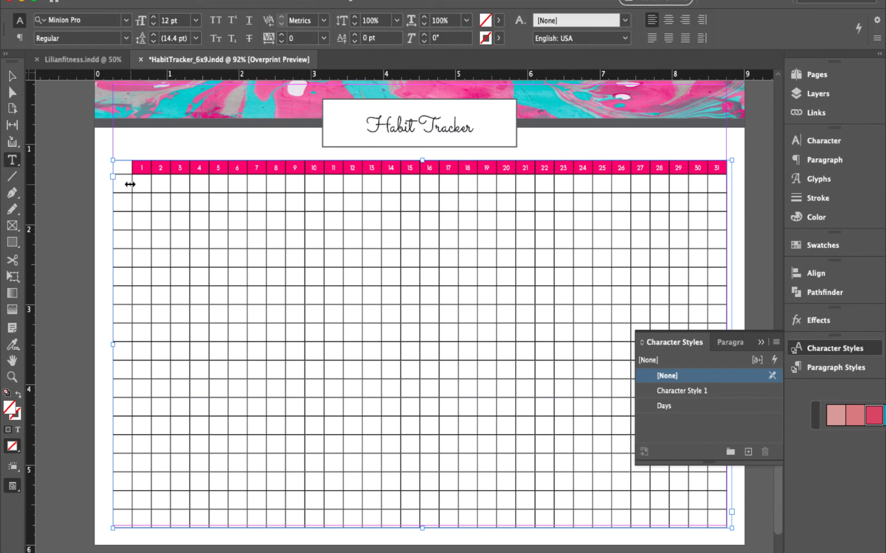
pyautogui.moveTo(152, 185); pyautogui.dragTo(147, 185)
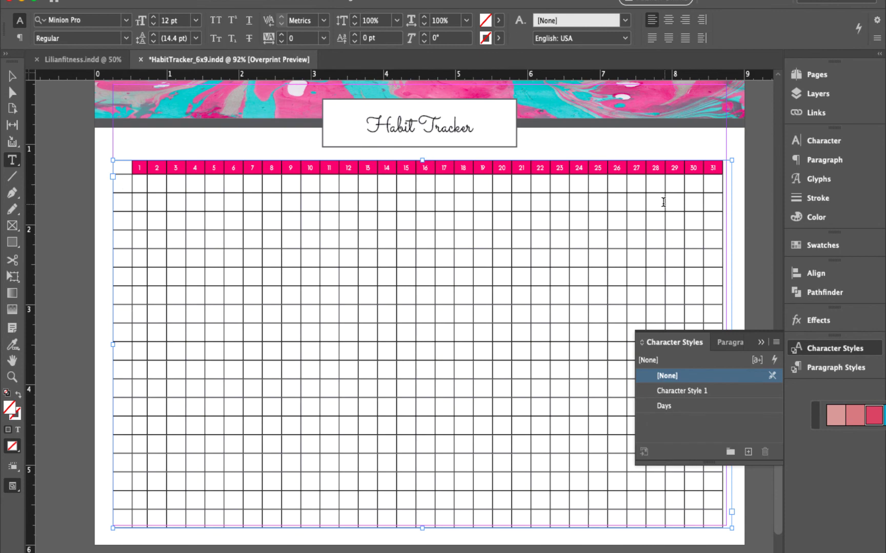
pyautogui.moveTo(645, 187); pyautogui.dragTo(569, 187)
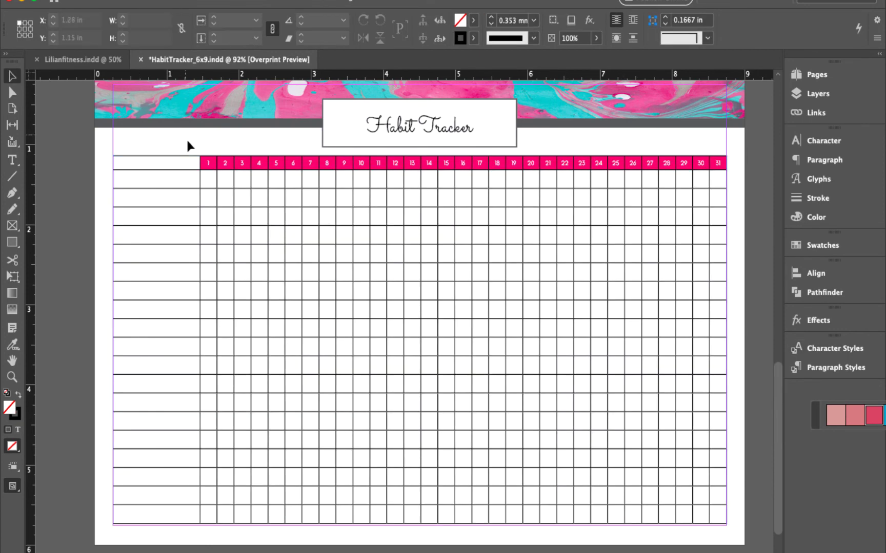
# - Look over the Habit Tracker page, examining the marbled header, the title box and the day grid against the margins
pyautogui.scroll(5, 392, 217)
pyautogui.hscroll(5, 392, 217)
pyautogui.scroll(5, 391, 217)
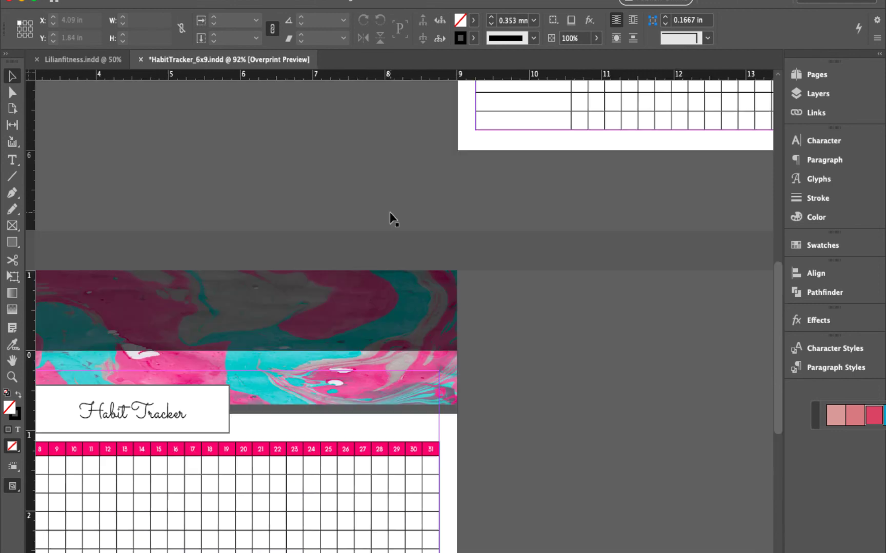
pyautogui.hscroll(8, 392, 217)
pyautogui.scroll(5, 391, 217)
pyautogui.hscroll(-8, 392, 217)
pyautogui.hscroll(-8, 391, 217)
pyautogui.scroll(-8, 392, 217)
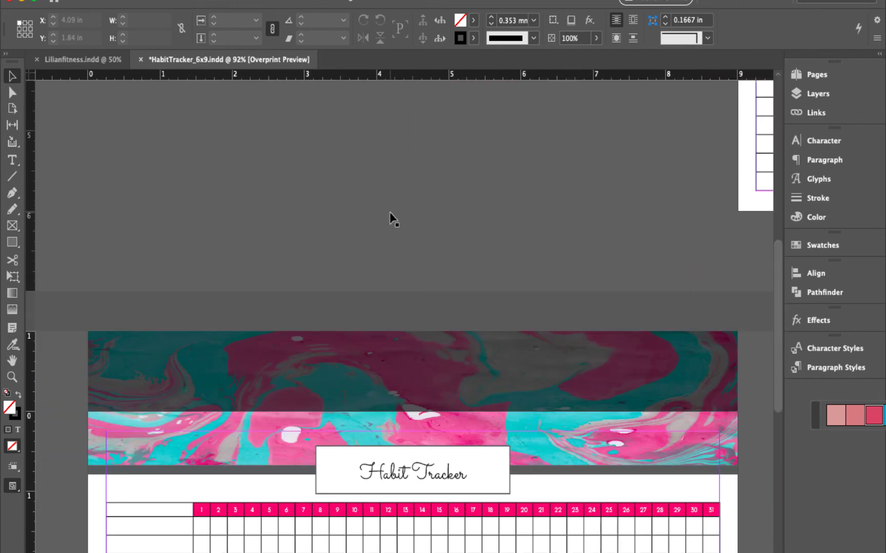
pyautogui.scroll(2, 392, 218)
pyautogui.hscroll(2, 391, 217)
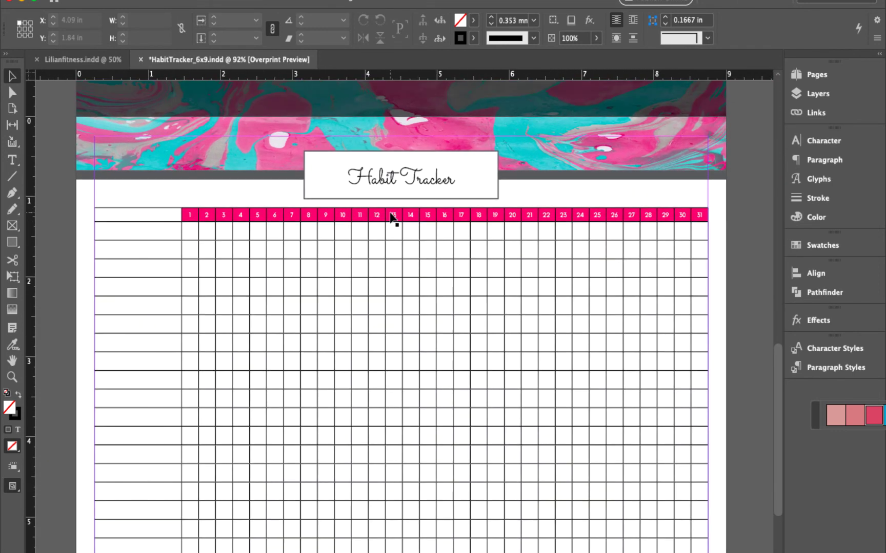
pyautogui.scroll(-1, 392, 218)
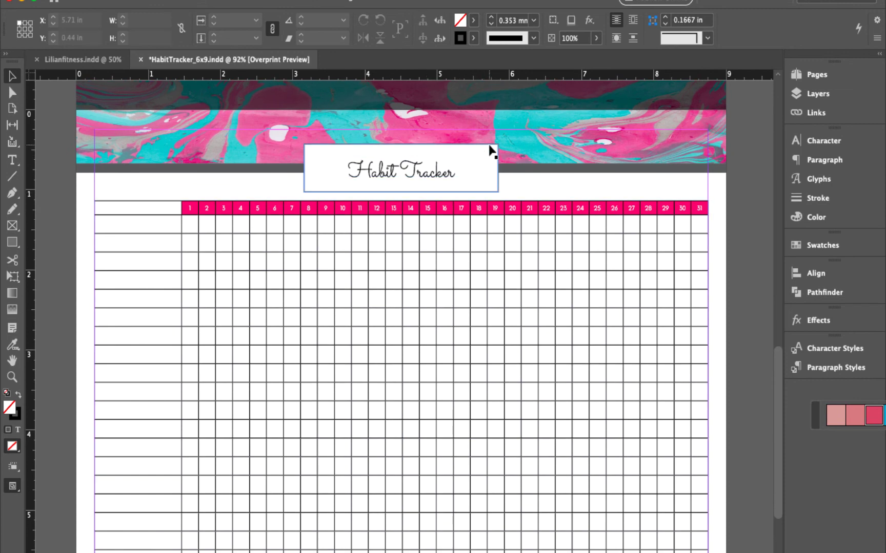
pyautogui.click(490, 151)
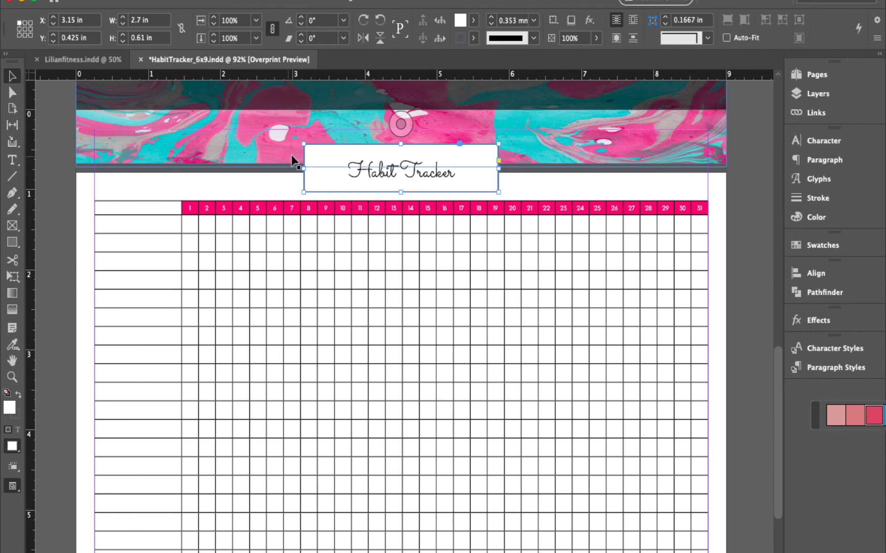
pyautogui.scroll(-3, 615, 485)
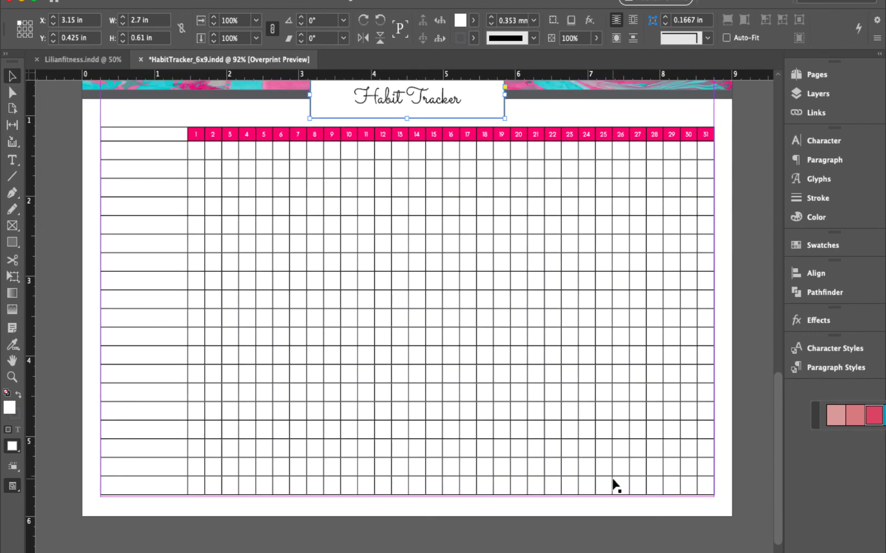